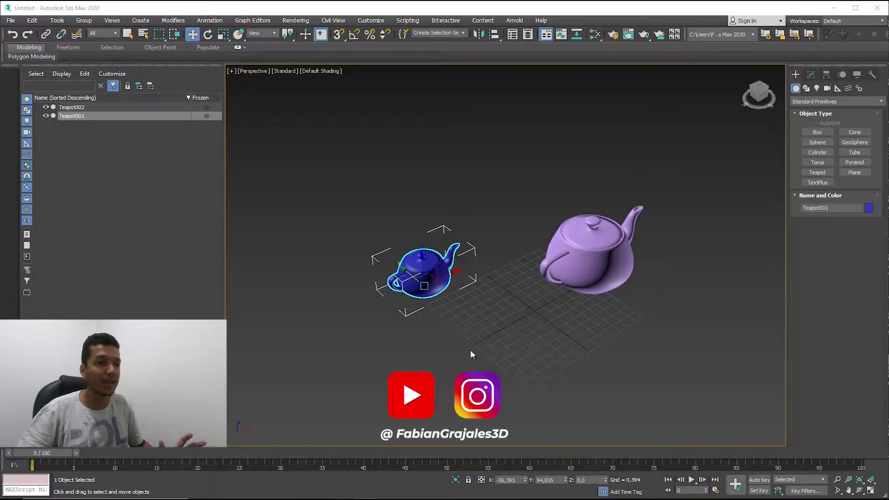
Step: Reselect the blue teapot, align it to the purple teapot with Y Position off, and try X
left_click(438, 339)
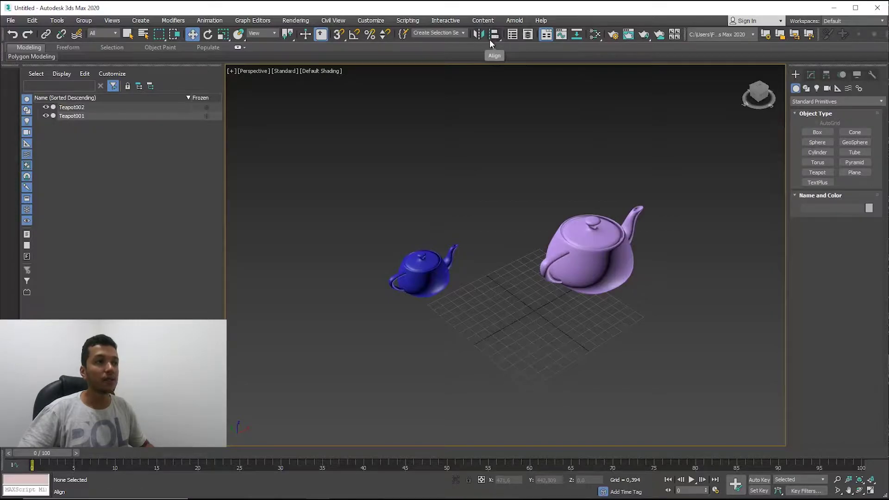
left_click_drag(477, 144, 358, 326)
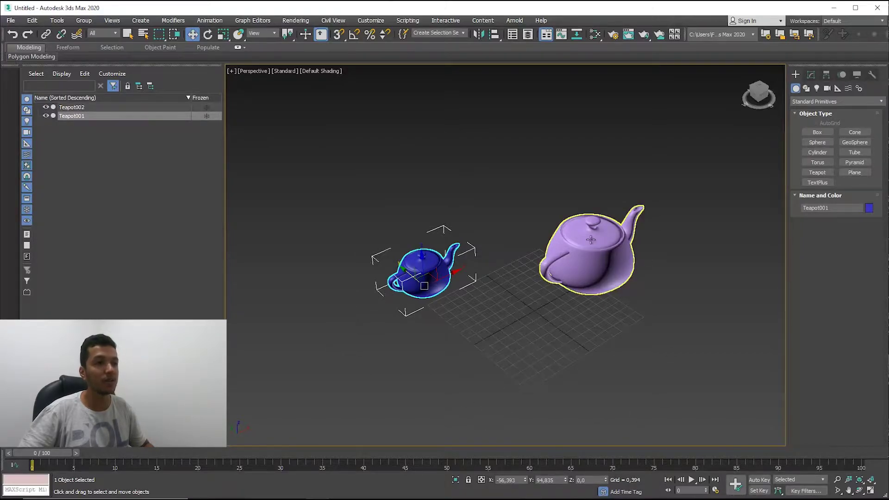
left_click(493, 34)
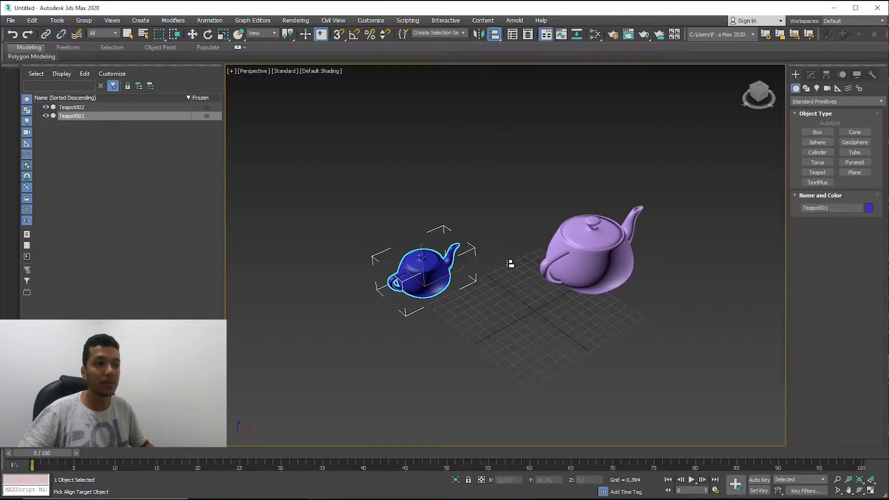
left_click(577, 254)
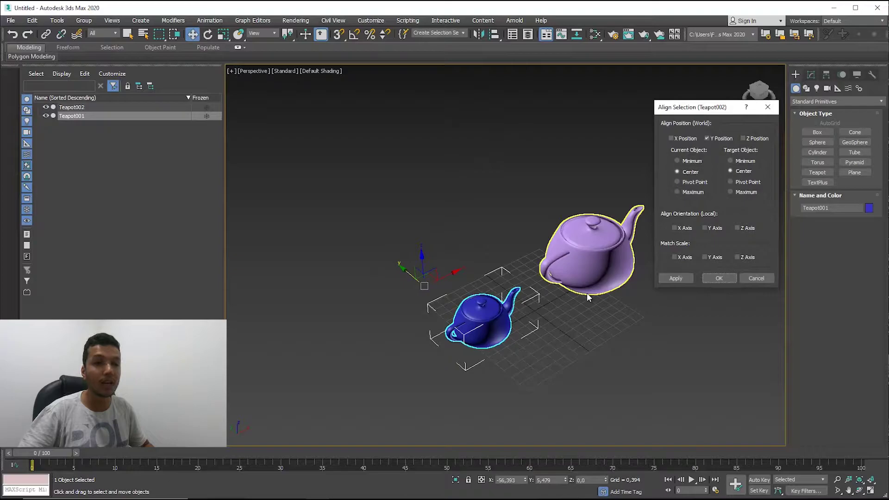
left_click(707, 138)
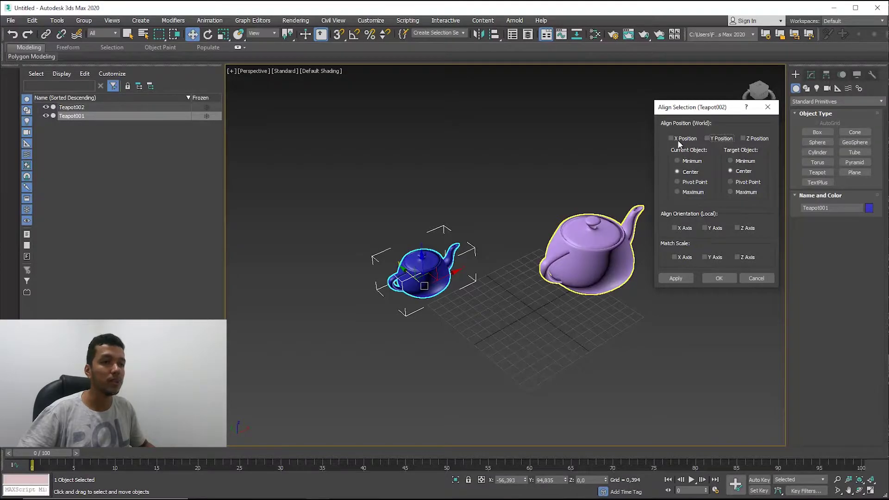
left_click(673, 137)
left_click(673, 136)
left_click(707, 138)
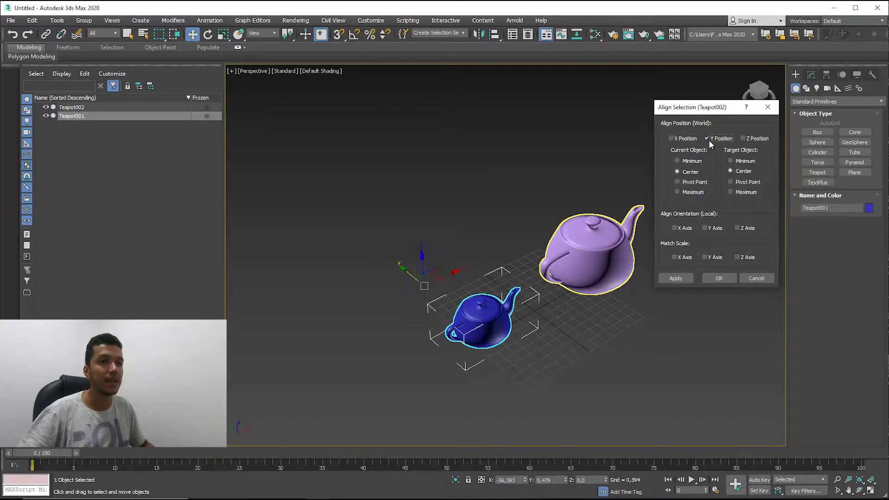
left_click(743, 138)
left_click(680, 139)
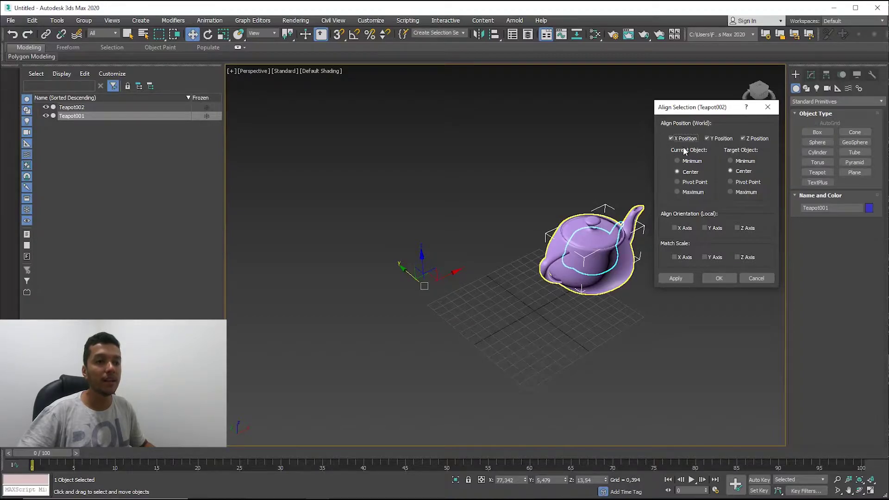
left_click(679, 138)
left_click(708, 138)
left_click(743, 138)
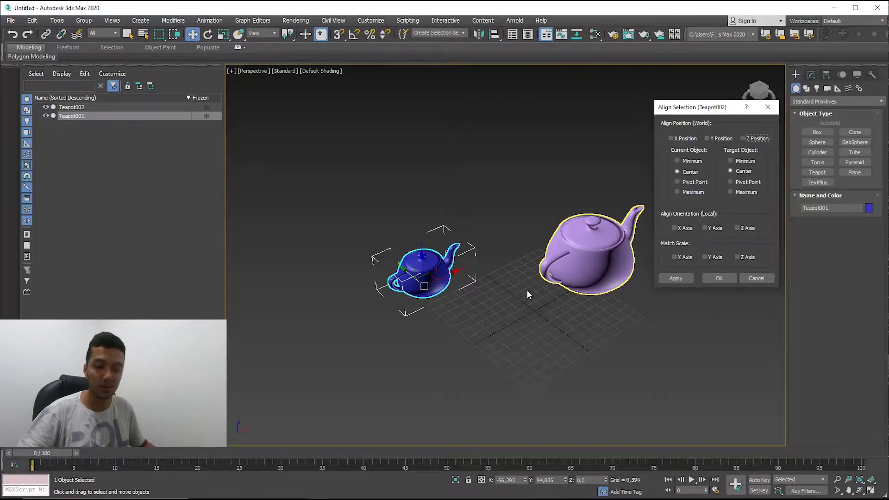
left_click(680, 139)
left_click(714, 139)
left_click(746, 138)
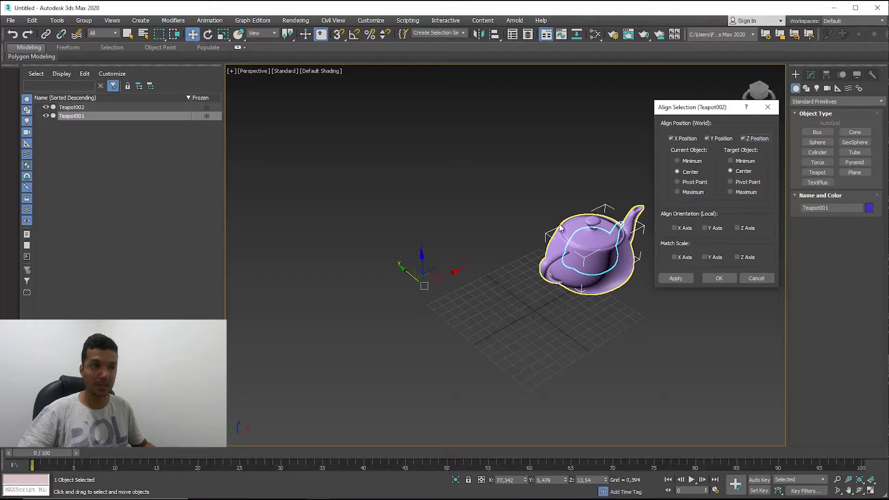
left_click(685, 161)
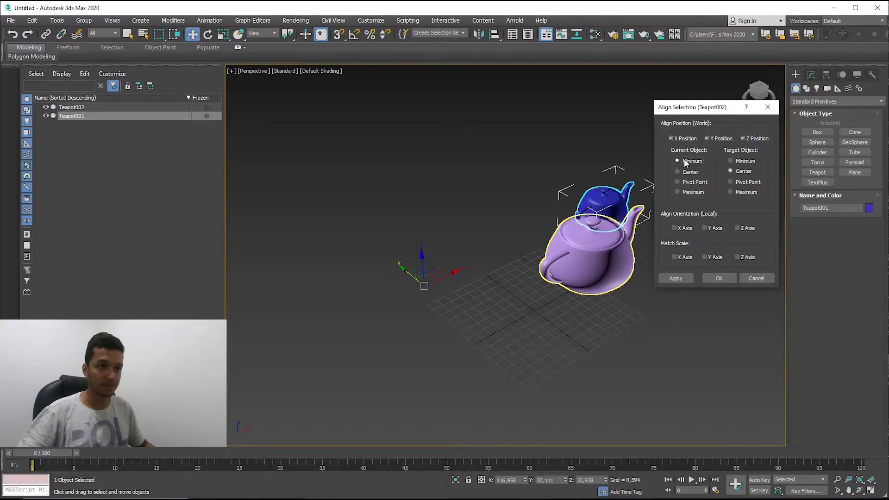
left_click(733, 161)
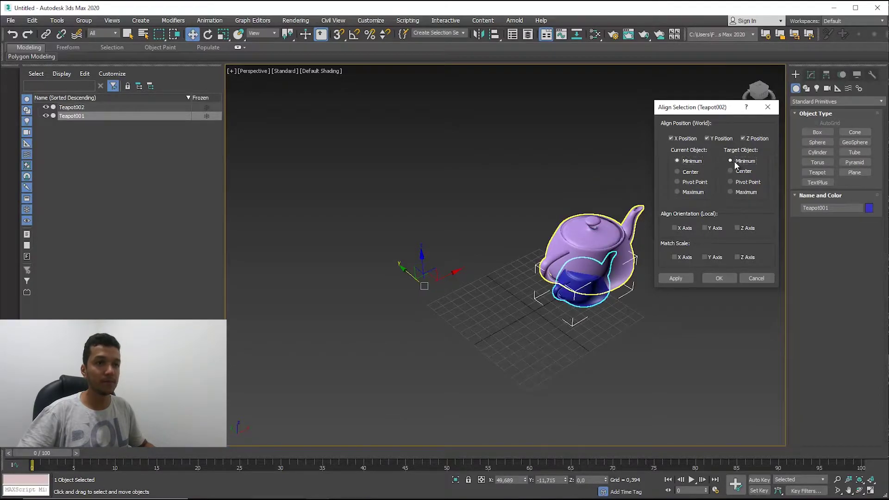
left_click(685, 172)
left_click(739, 171)
left_click(681, 138)
left_click(724, 137)
left_click(743, 138)
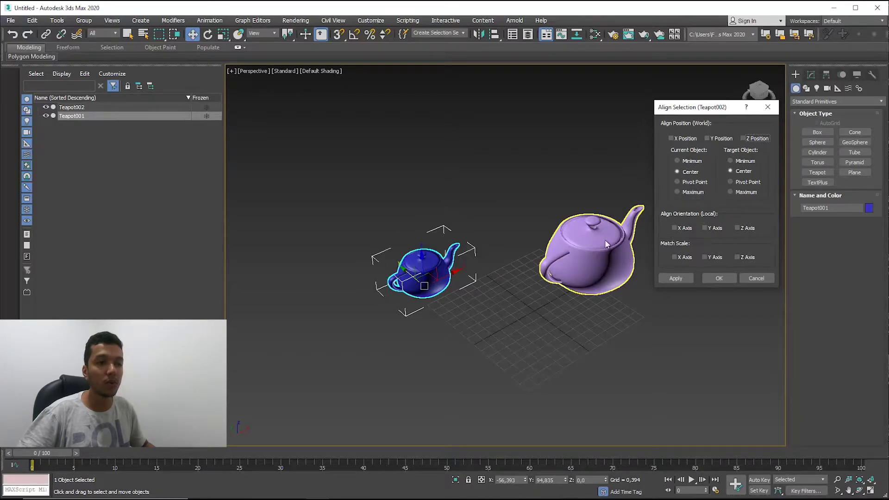
left_click(683, 183)
left_click(736, 182)
Step: Preview X, Y and Z position alignment, then cancel Align, leaving the blue teapot unmoved
left_click(682, 137)
left_click(719, 138)
left_click(750, 139)
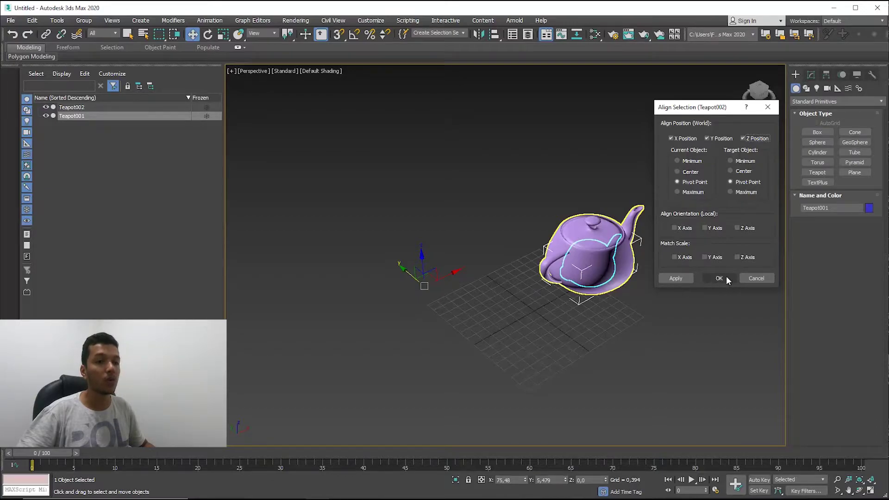
left_click(752, 278)
middle_click_drag(752, 278, 648, 297)
Step: Move the purple teapot's pivot below and right of it with Affect Pivot Only, then reselect the blue teapot
left_click(546, 259)
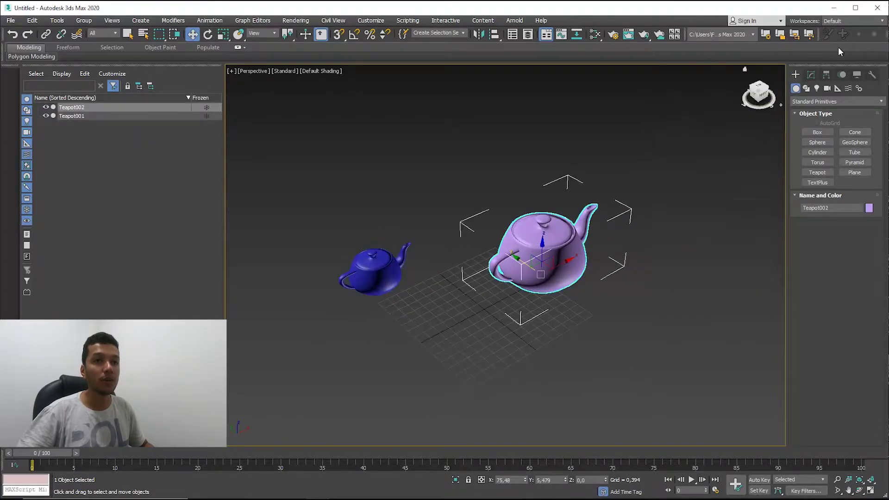
left_click(832, 73)
left_click(833, 141)
left_click_drag(514, 258, 640, 327)
left_click(836, 141)
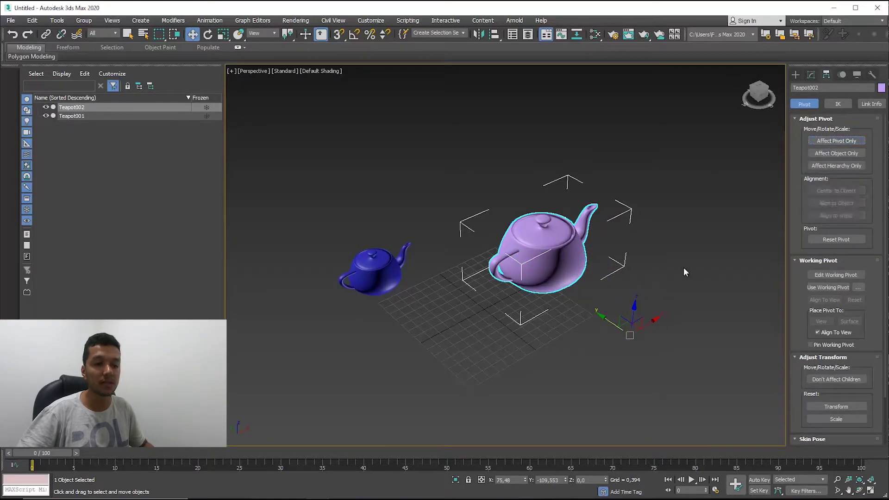
middle_click_drag(683, 268, 676, 252)
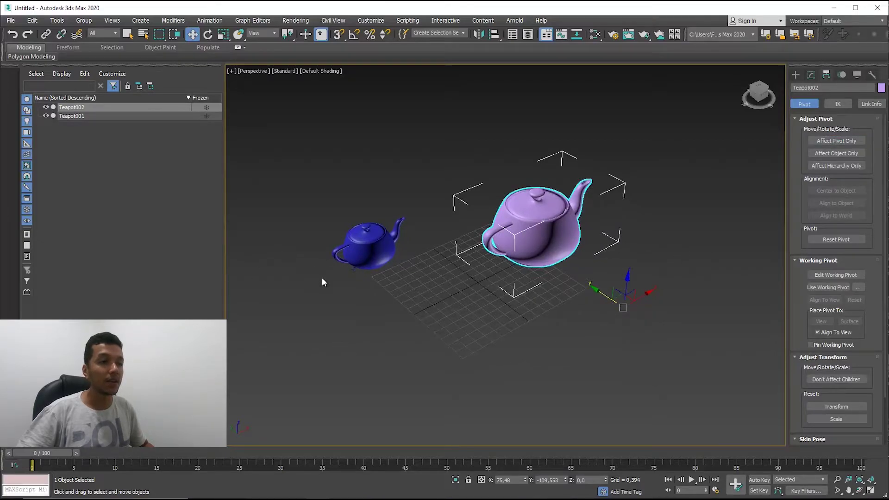
left_click(354, 263)
left_click(479, 34)
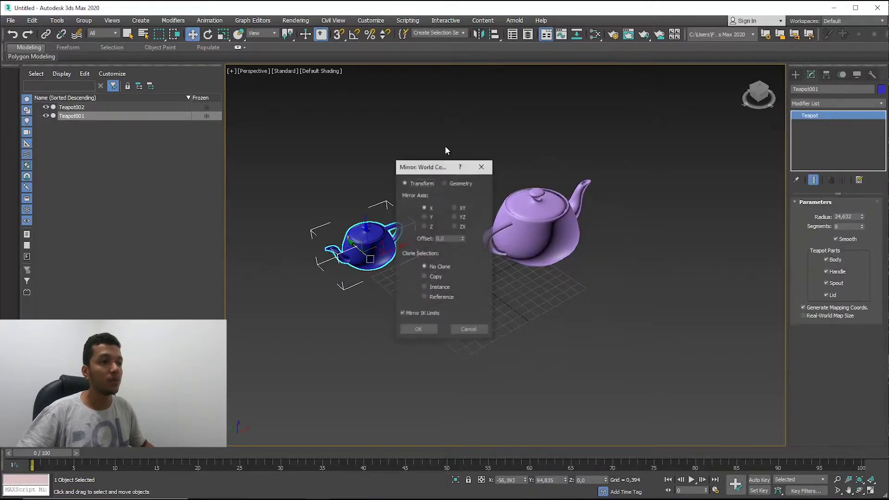
Step: Close Mirror and preview aligning the blue teapot to the purple one on X, Y and Z Position
left_click(466, 329)
left_click(494, 34)
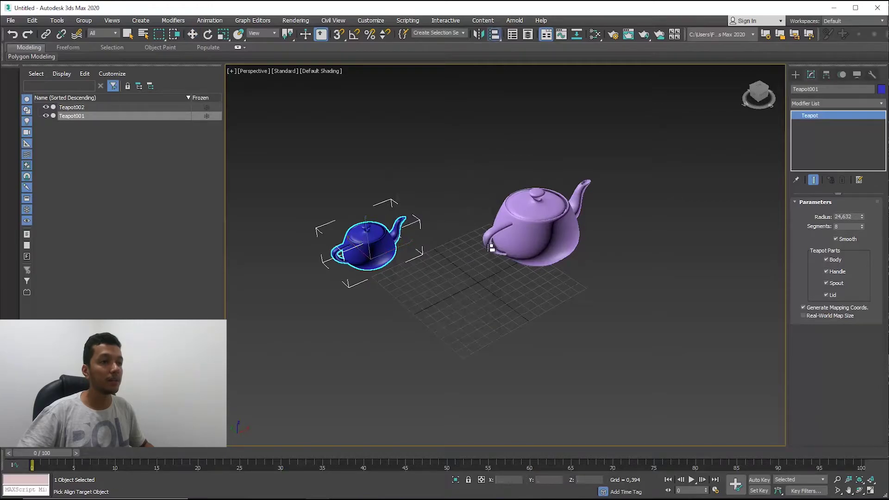
left_click(539, 226)
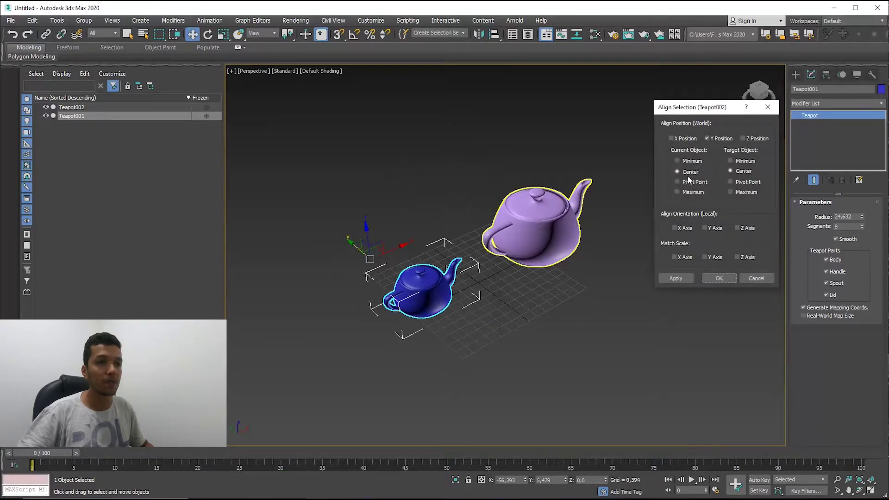
left_click(707, 138)
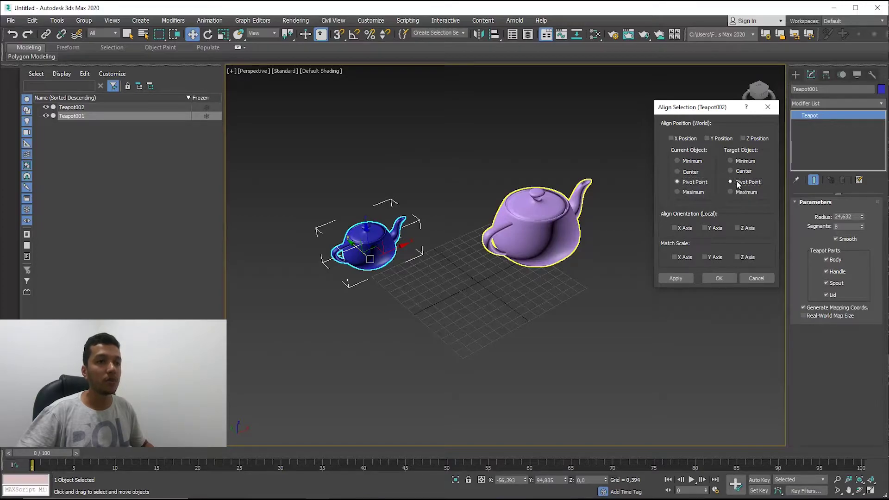
left_click(679, 138)
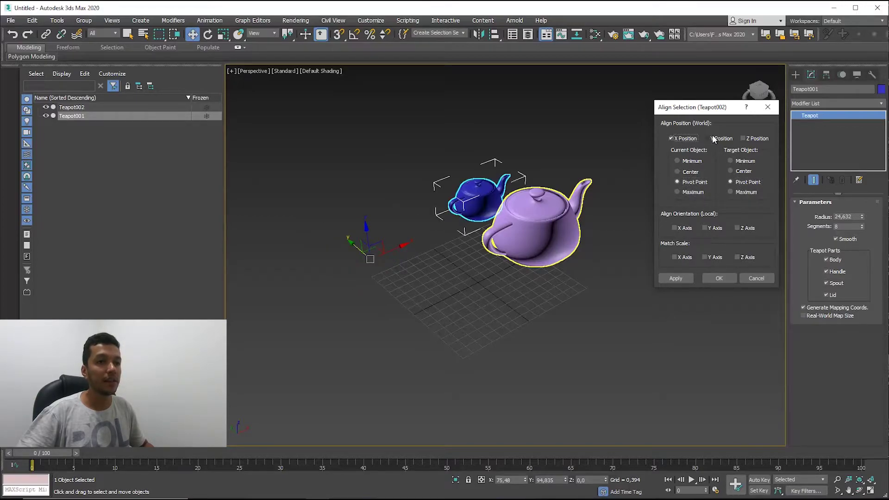
left_click(713, 137)
left_click(751, 137)
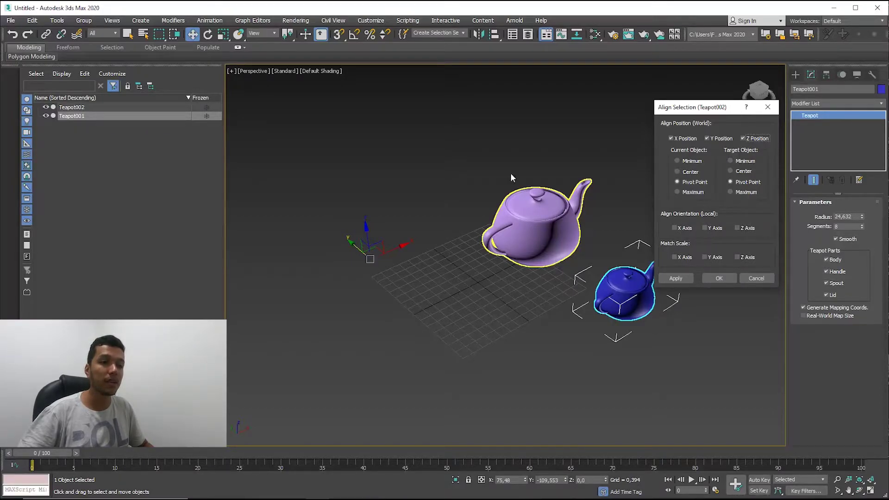
Step: Compare Center, Minimum and Maximum alignment options, then cancel without moving the blue teapot
left_click(691, 173)
left_click(741, 171)
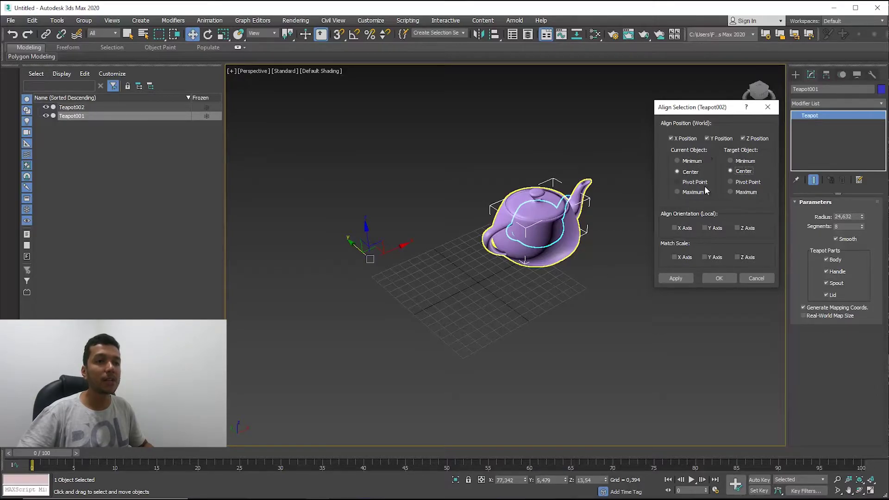
left_click(689, 162)
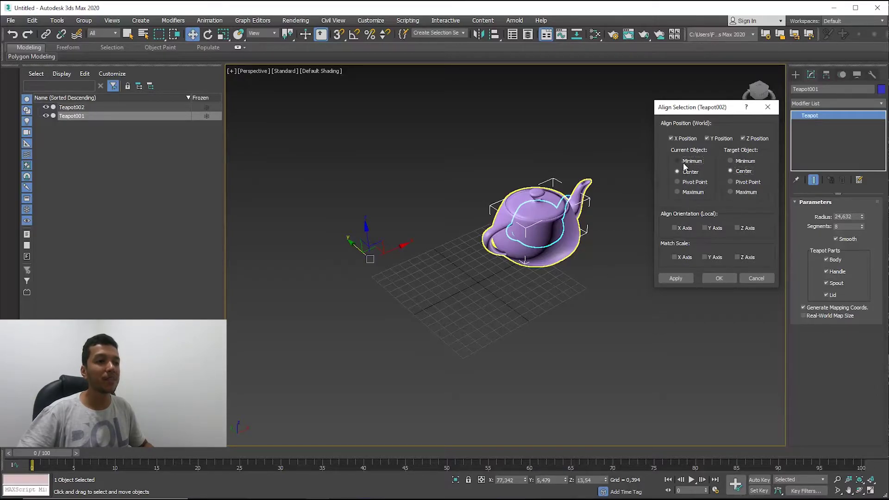
left_click(731, 161)
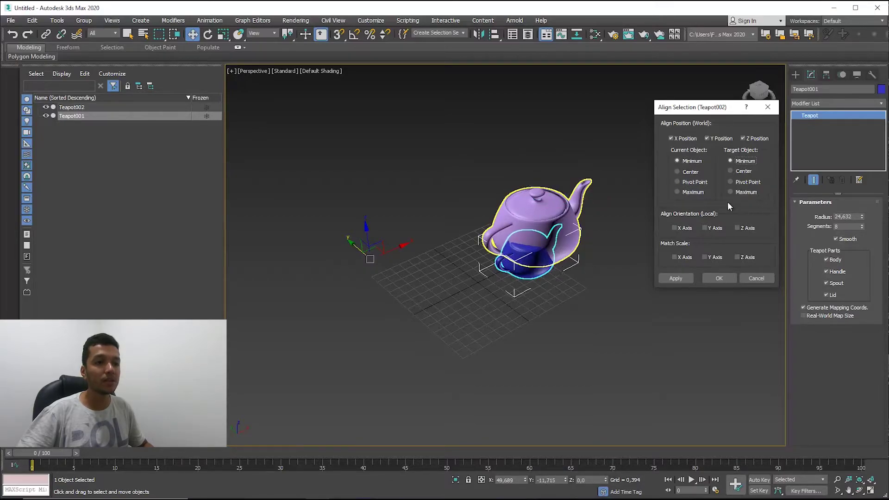
left_click(679, 192)
left_click(732, 191)
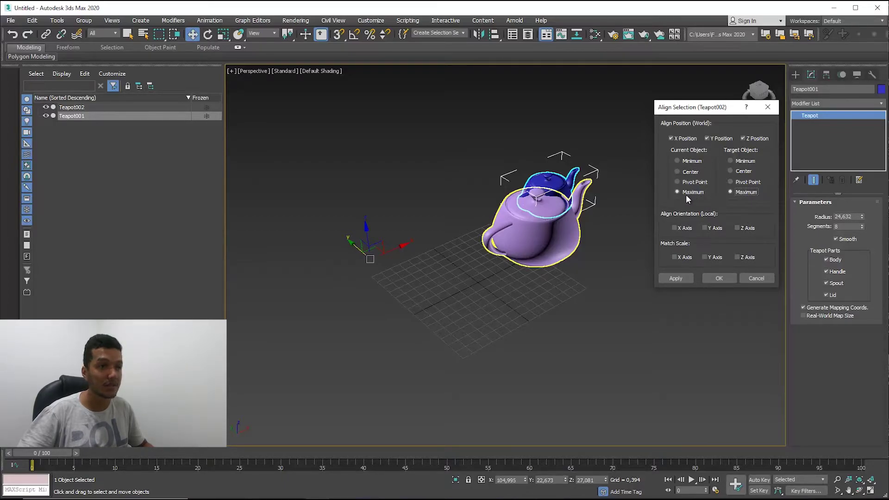
left_click(752, 278)
middle_click_drag(605, 271, 604, 308, "alt")
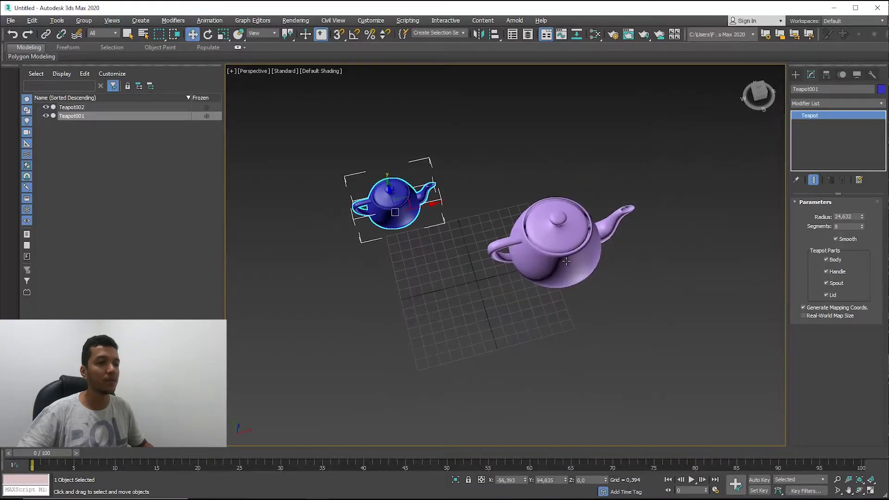
Step: Rotate the purple teapot about Z around its offset pivot, then pick it as the blue teapot's align target
left_click(504, 263)
mouse_move(504, 263)
middle_mouse_down("alt")
mouse_move(548, 259)
mouse_move(545, 290)
middle_mouse_up("alt")
left_click(427, 227)
left_click(606, 239)
middle_click_drag(605, 239, 526, 232, "alt")
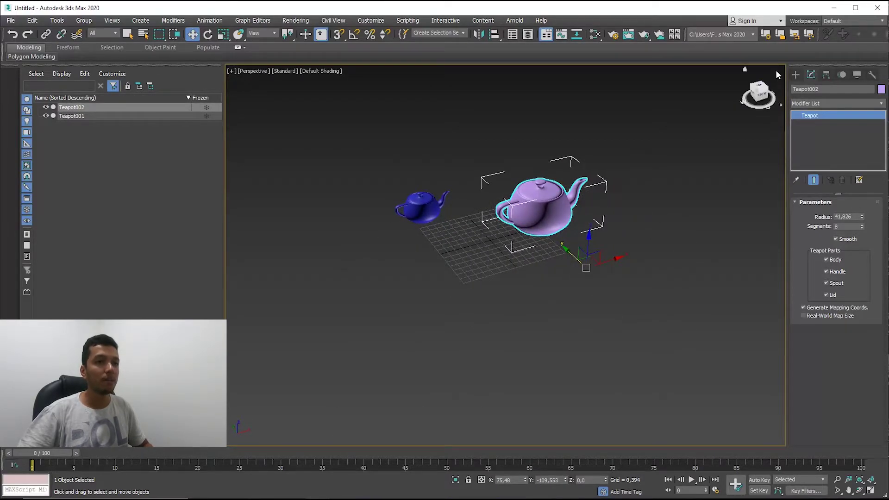
key("e")
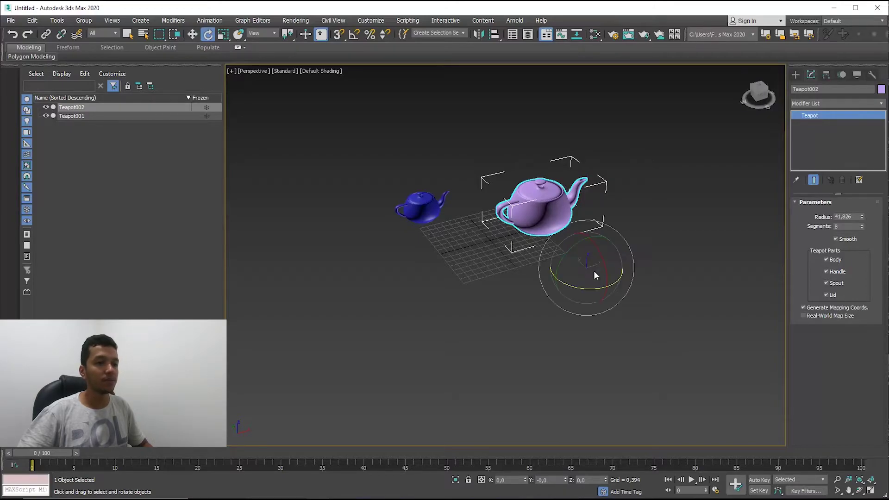
left_click_drag(594, 286, 496, 277)
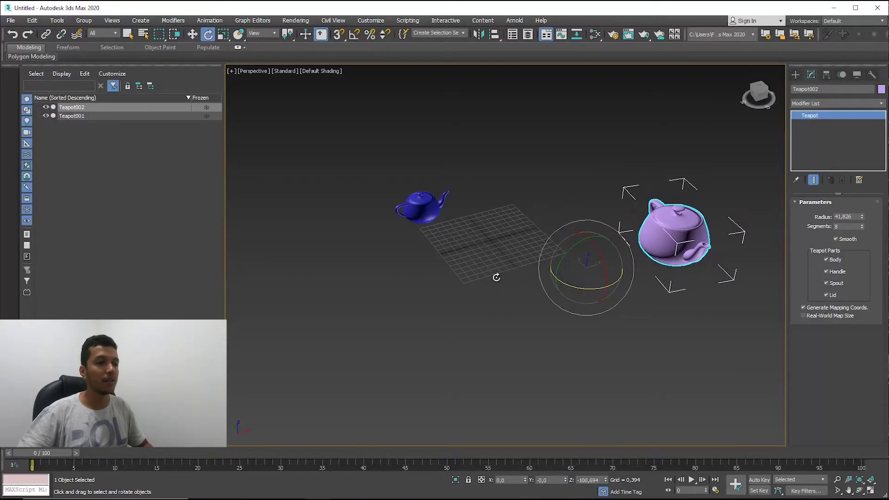
left_click(426, 198)
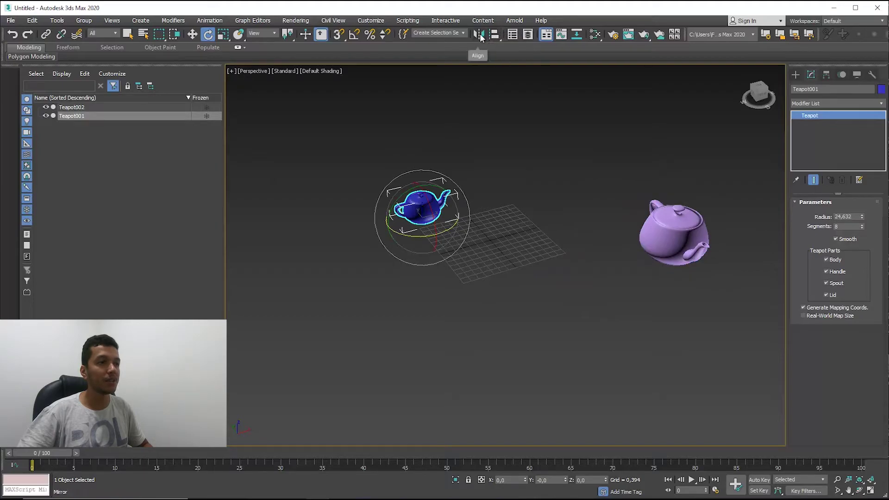
left_click(658, 250)
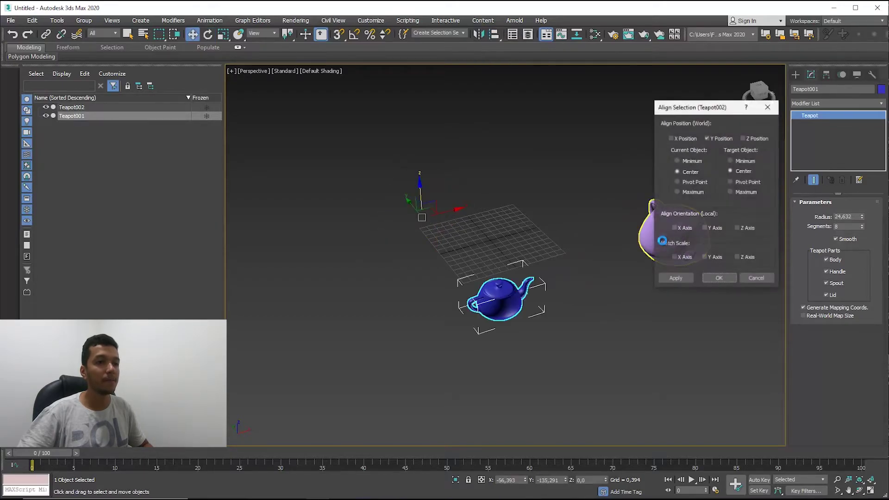
Step: Align the blue teapot's X, Y and Z orientation to the purple teapot, with Y Position unchecked
left_click(708, 138)
left_click_drag(698, 108, 560, 73)
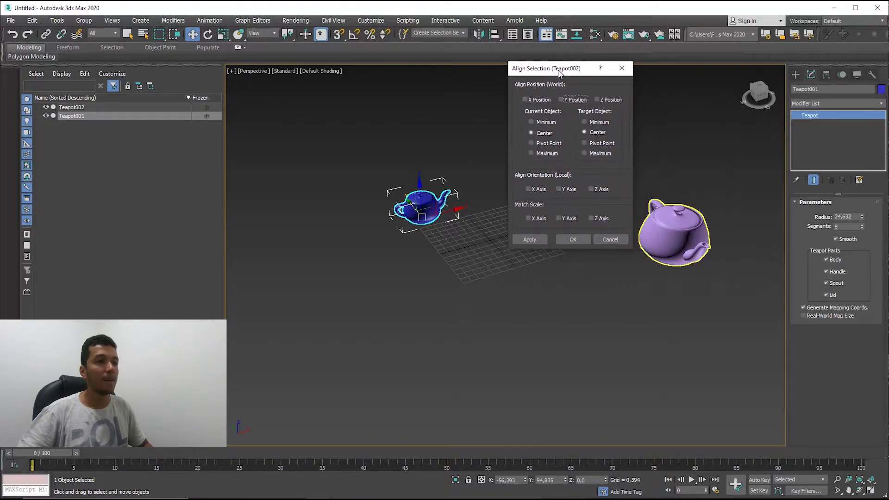
left_click(528, 189)
left_click(567, 190)
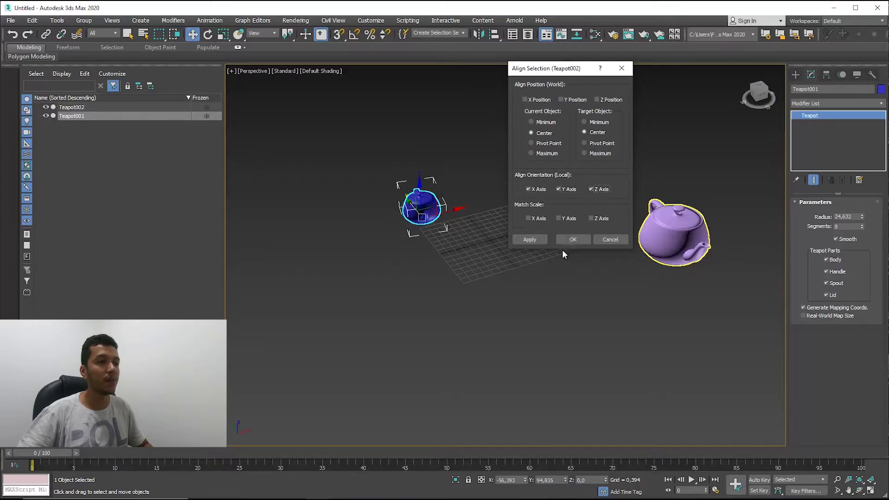
left_click(574, 239)
middle_click_drag(545, 263, 578, 348, "alt")
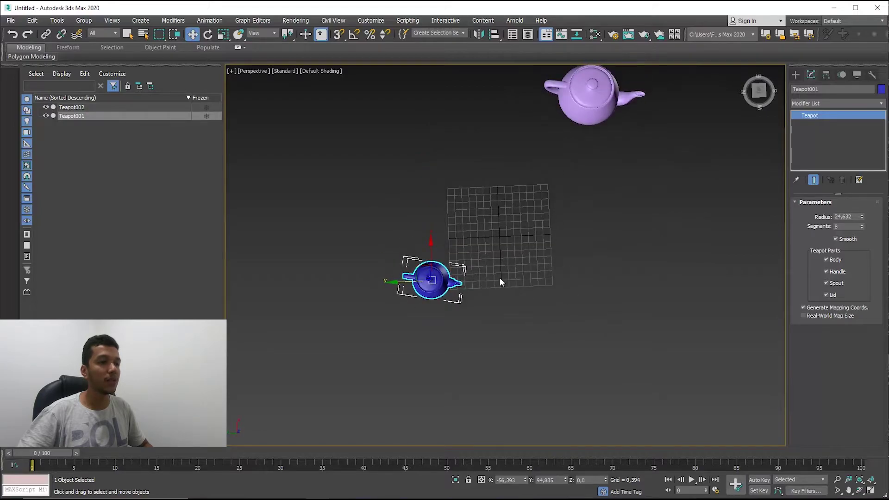
Step: Tilt the purple teapot toward the viewer, then delete it
middle_click_drag(499, 277, 551, 177, "alt")
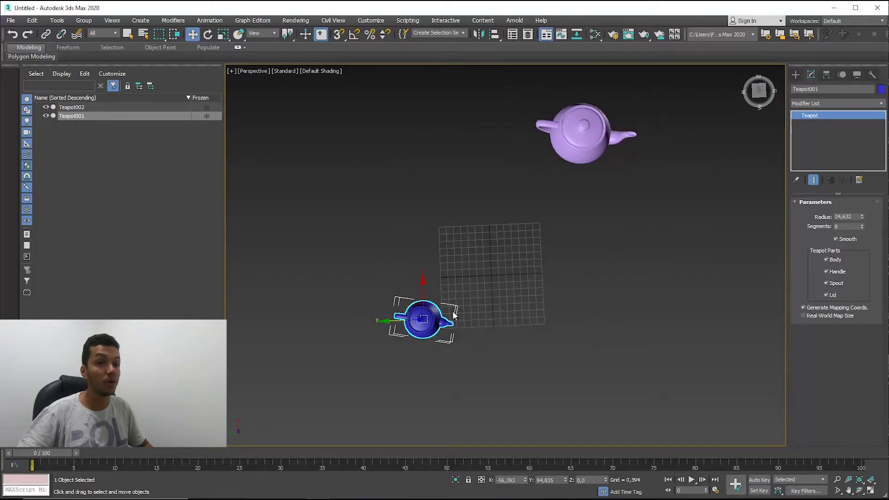
left_click(549, 142)
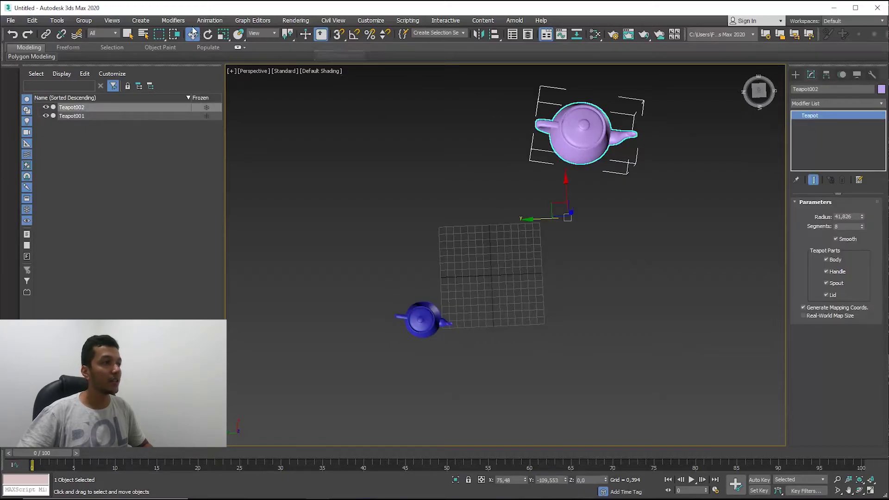
left_click(207, 34)
middle_click_drag(519, 259, 556, 315, "alt")
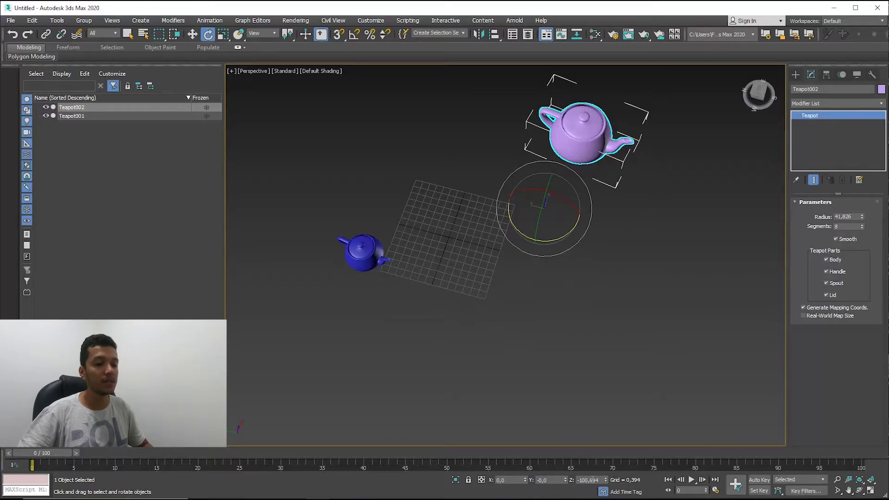
left_click_drag(343, 250, 322, 205)
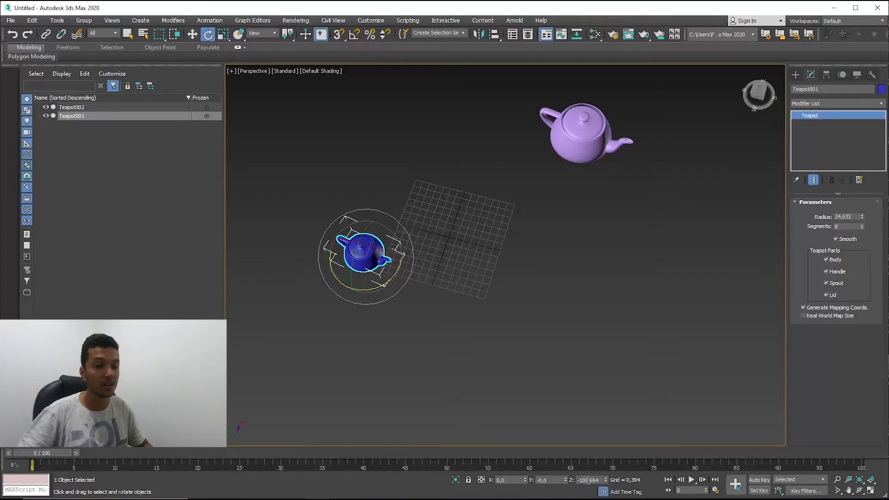
middle_click_drag(553, 373, 550, 351, "alt")
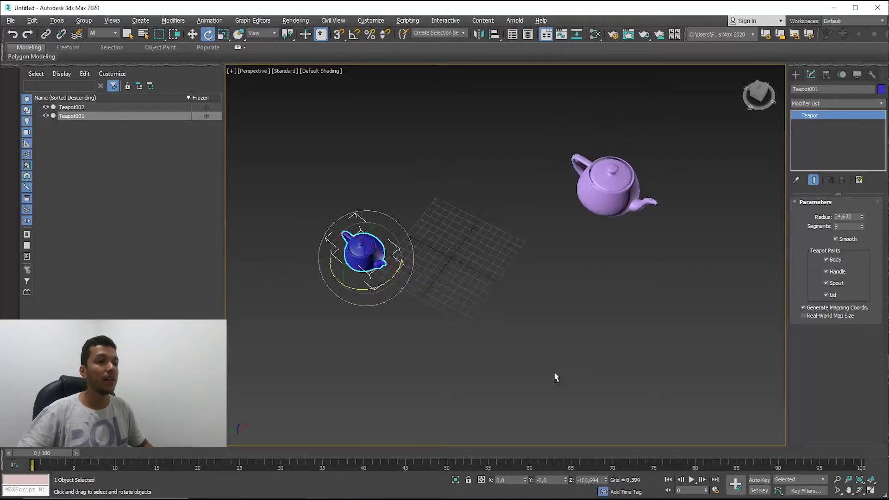
left_click(608, 232)
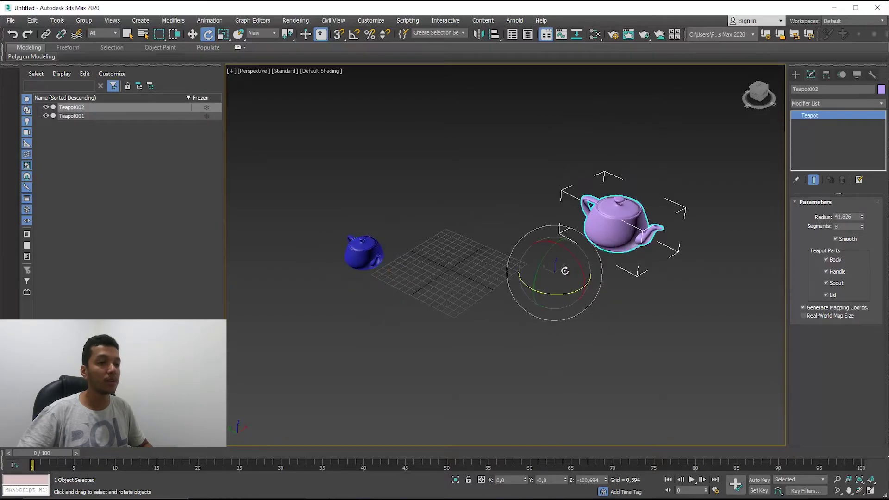
left_click_drag(566, 269, 570, 250)
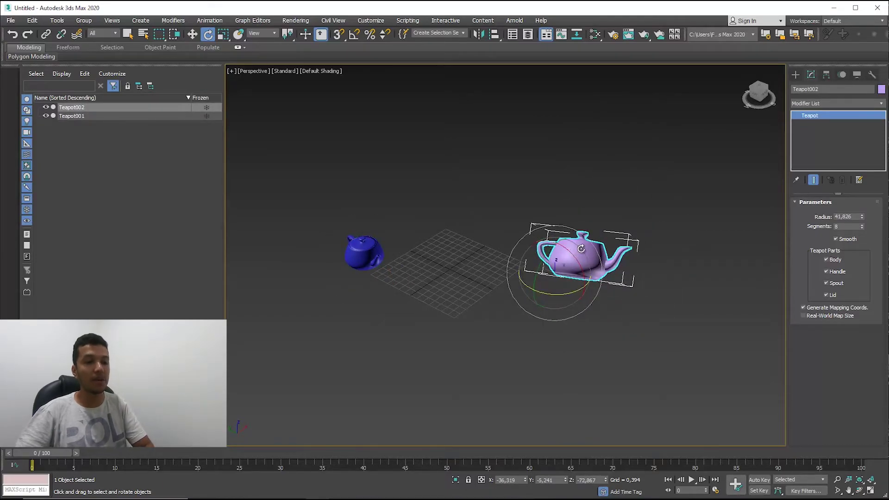
key("Delete")
Step: Create a new white teapot from Standard Primitives, tilt it, and reselect the blue teapot
left_click(797, 75)
left_click(817, 173)
mouse_move(482, 275)
left_mouse_down()
mouse_move(522, 292)
mouse_move(466, 200)
left_mouse_up()
right_click(482, 276)
middle_click_drag(466, 200, 448, 308, "alt")
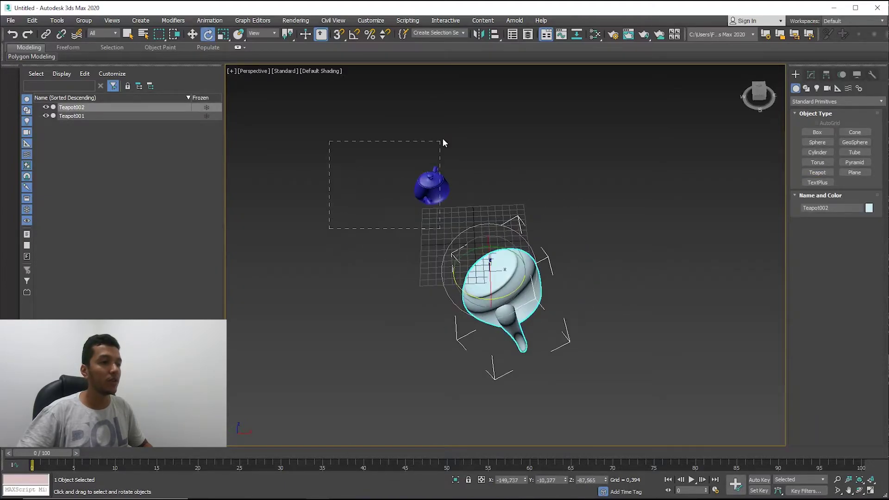
left_click_drag(443, 140, 469, 102)
key("w")
left_click(494, 35)
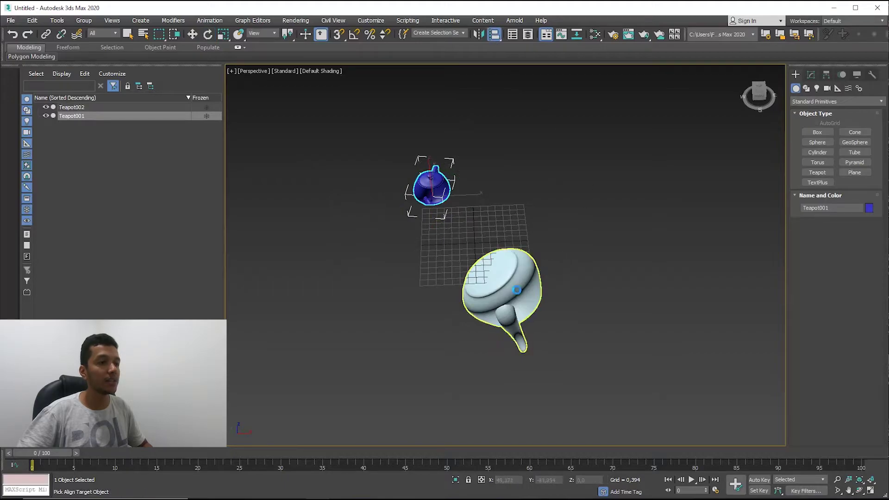
Step: Align the blue teapot to the white teapot using the current Align settings
left_click(532, 278)
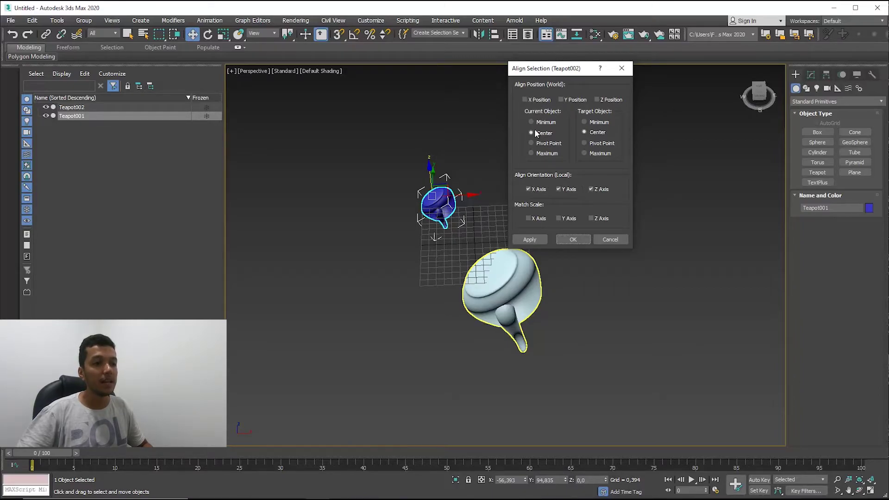
left_click(583, 240)
mouse_move(599, 329)
middle_mouse_down("alt")
mouse_move(512, 268)
mouse_move(639, 323)
mouse_move(509, 92)
middle_mouse_up("alt")
Step: Move the blue teapot onto the white teapot's pivot on X, Y and Z, using Pivot Point for both objects
left_click(495, 34)
left_click(554, 260)
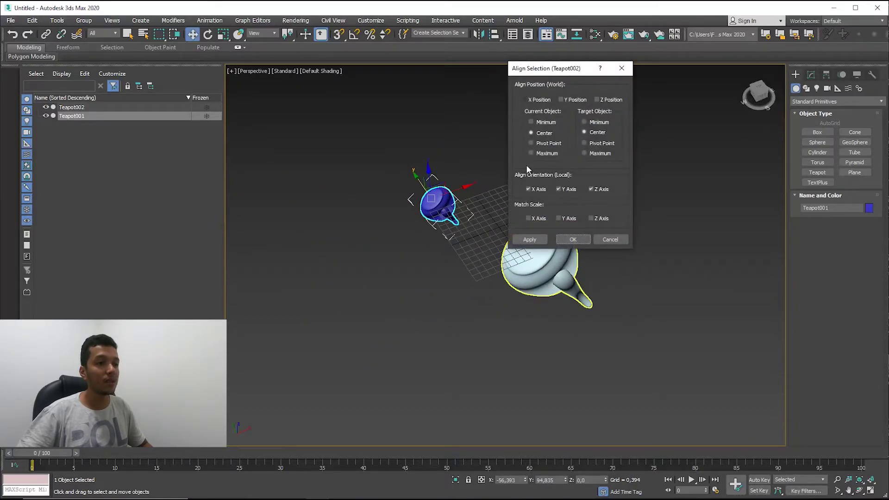
left_click(525, 100)
left_click(561, 99)
left_click(597, 100)
left_click(551, 144)
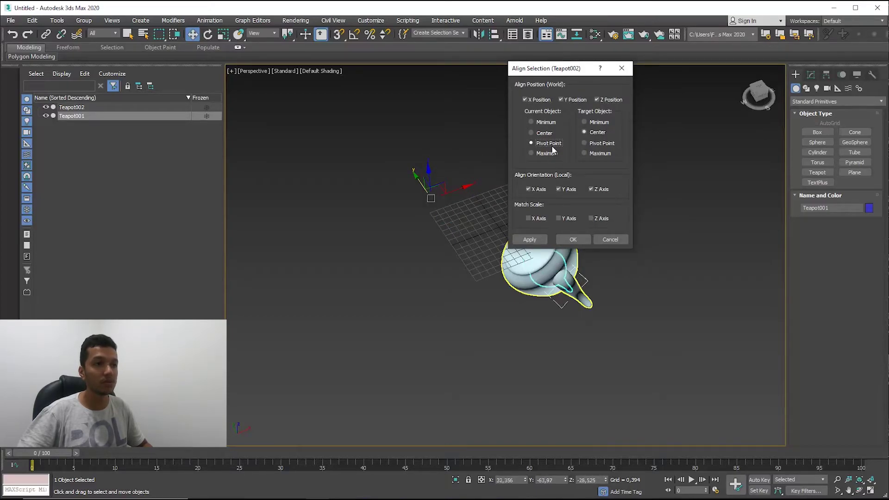
left_click(598, 143)
left_click(576, 243)
mouse_move(576, 244)
middle_mouse_down("alt")
mouse_move(506, 290)
mouse_move(623, 298)
mouse_move(514, 292)
mouse_move(601, 274)
middle_mouse_up("alt")
Step: Delete the white teapot and Shift-drag a clone of the blue teapot to the right
middle_click_drag(570, 314, 578, 274, "alt")
left_click(551, 246)
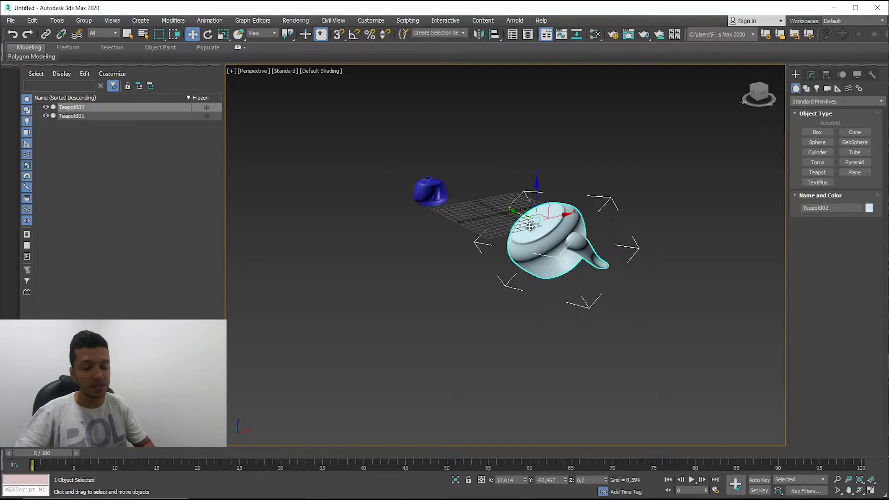
key("Delete")
left_click(408, 214)
mouse_move(408, 214)
middle_mouse_down("alt")
mouse_move(443, 232)
mouse_move(444, 254)
middle_mouse_up("alt")
left_click_drag(419, 249, 545, 236, "shift")
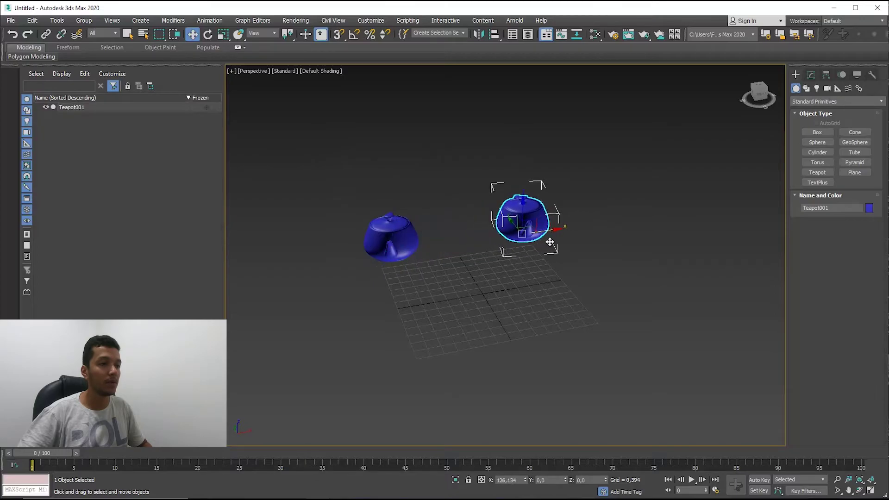
left_click(450, 296)
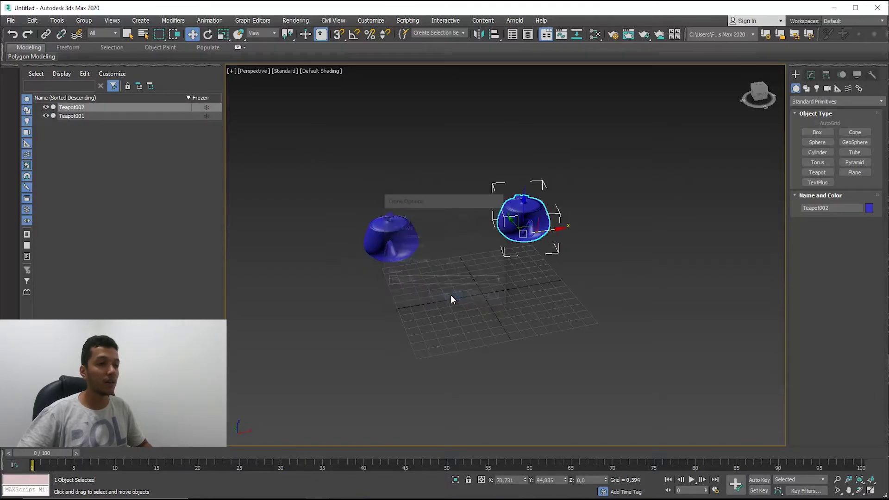
Step: Uniformly scale the copied teapot to about 264%, then reselect the small teapot
key("e")
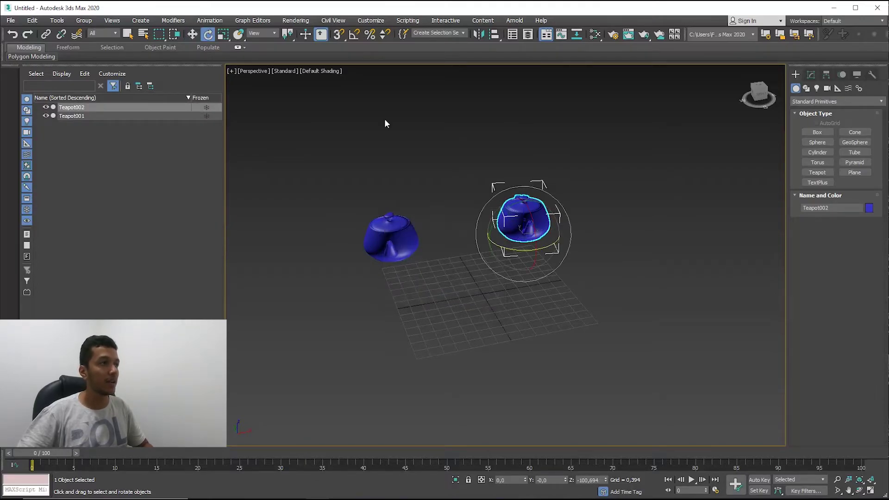
left_click(223, 34)
left_click_drag(525, 466, 483, 318)
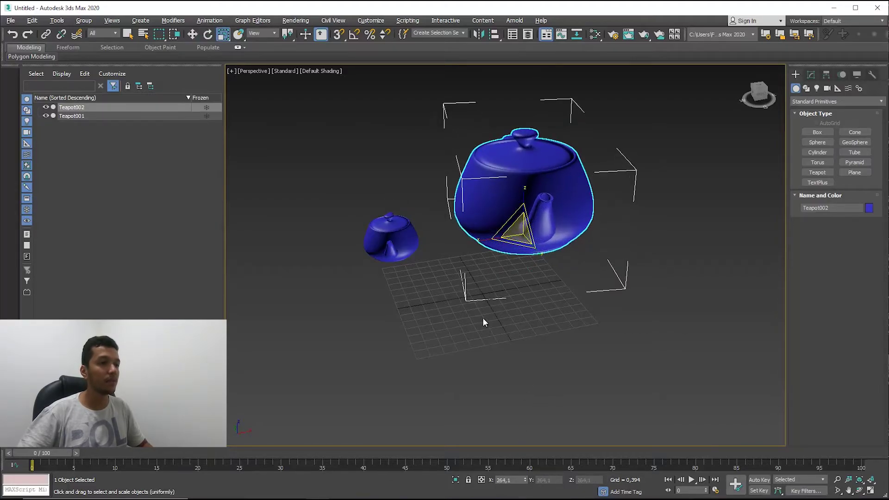
left_click(404, 264)
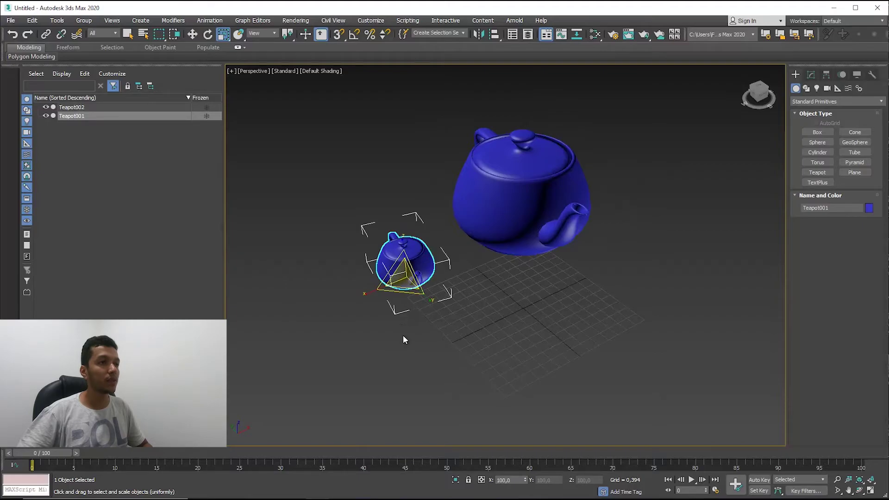
left_click(494, 34)
Step: Make Teapot001 match Teapot002's scale on X, Y and Z without matching position
key("w")
left_click(499, 178)
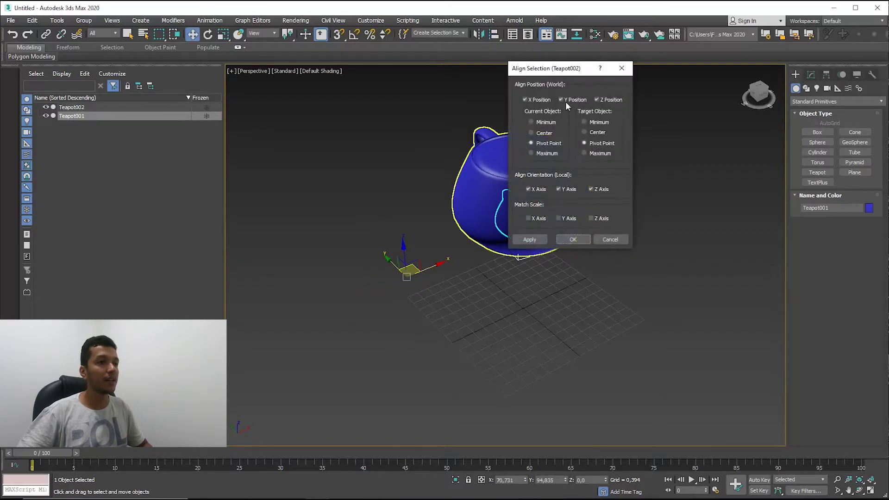
left_click_drag(546, 68, 737, 116)
left_click(727, 147)
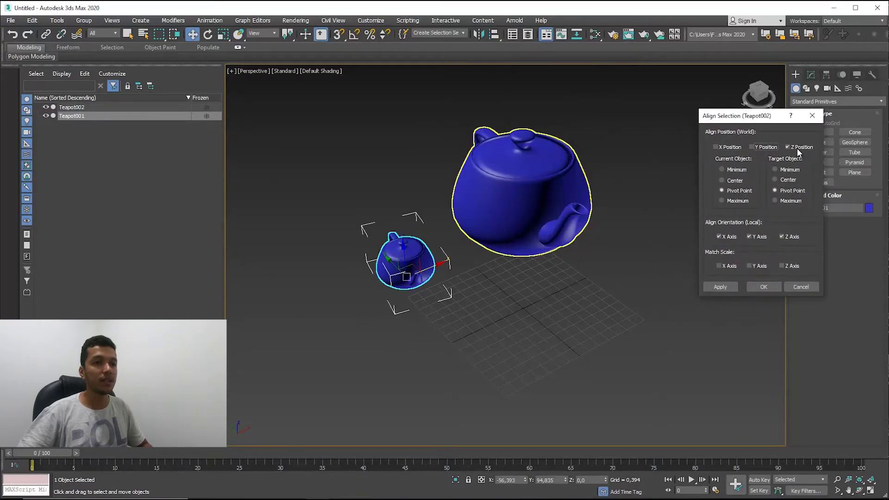
left_click(731, 266)
left_click(757, 267)
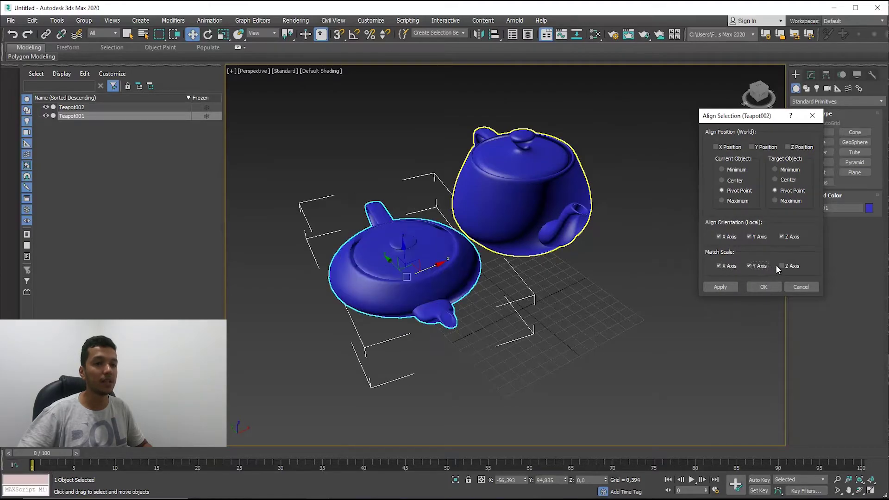
left_click(781, 266)
left_click(763, 286)
middle_click_drag(650, 293, 641, 338, "alt")
Step: Squash Teapot002 narrower along one axis with non-uniform scale, then reselect Teapot001
left_click(545, 211)
key("r")
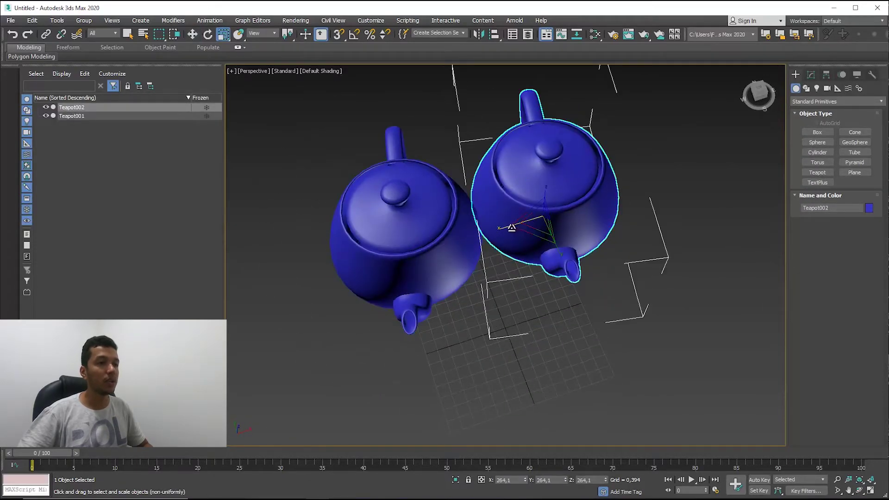
left_click_drag(512, 225, 524, 258)
left_click(475, 251)
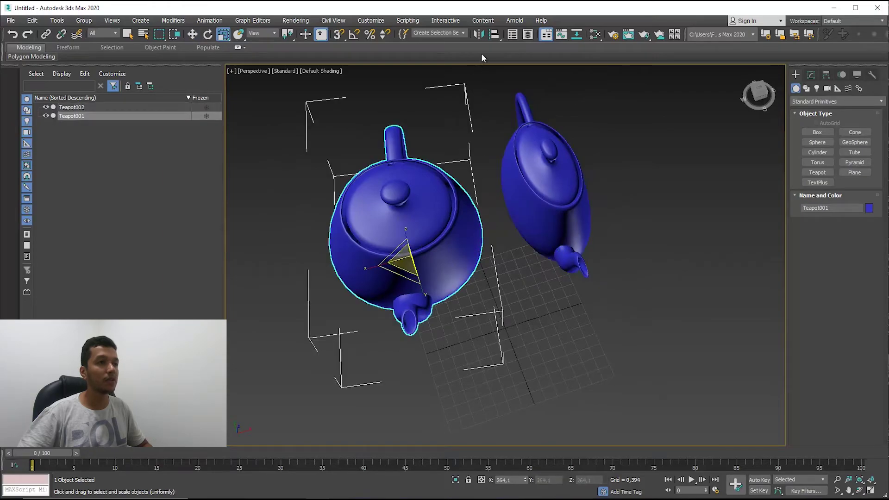
key("w")
Step: Align Teapot001 to Teapot002 with all orientation and scale-matching axes cleared
left_click(493, 35)
left_click(590, 253)
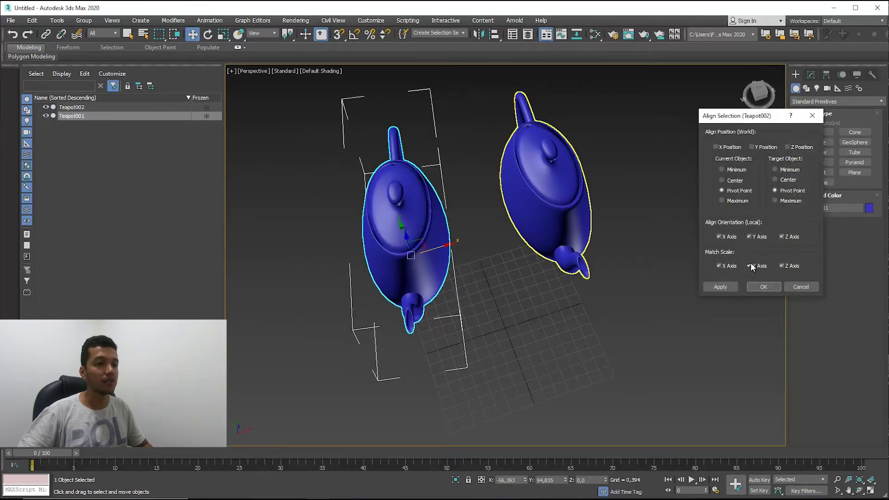
left_click(727, 237)
left_click(757, 236)
left_click(783, 237)
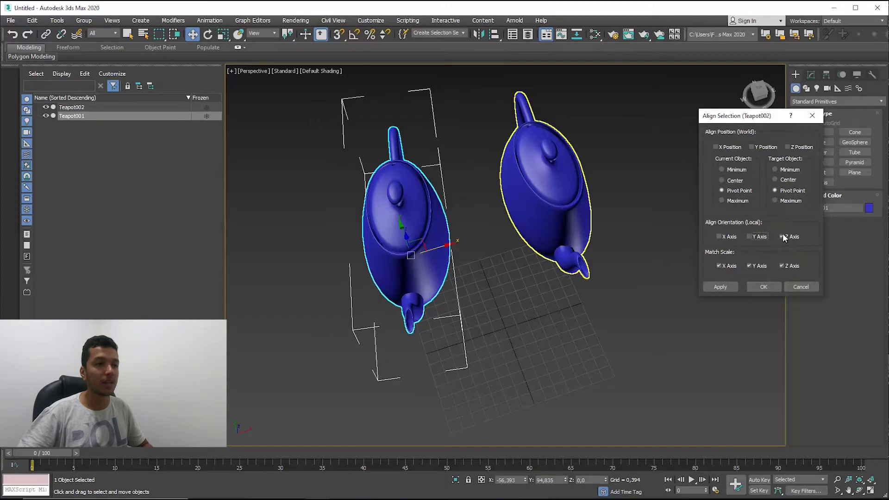
left_click(734, 265)
left_click(758, 265)
left_click(787, 265)
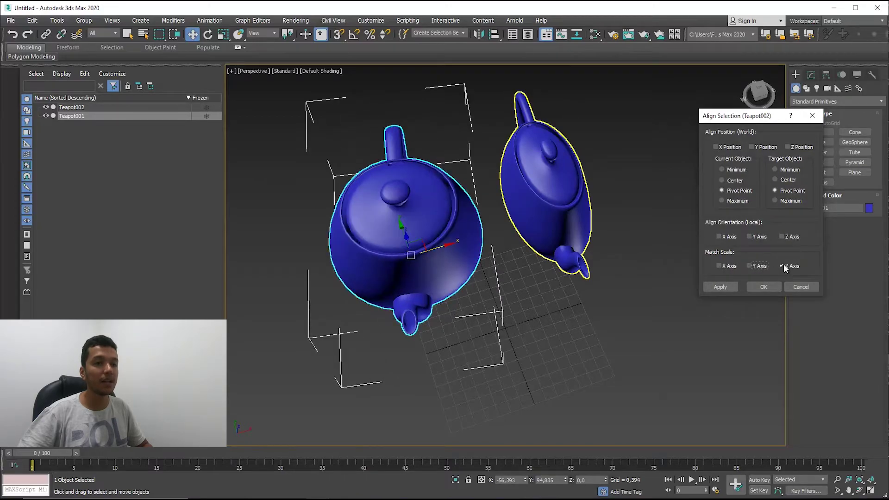
Step: Compare Match Scale Y on and off, re-enable X, and apply the scale-only alignment
left_click(768, 266)
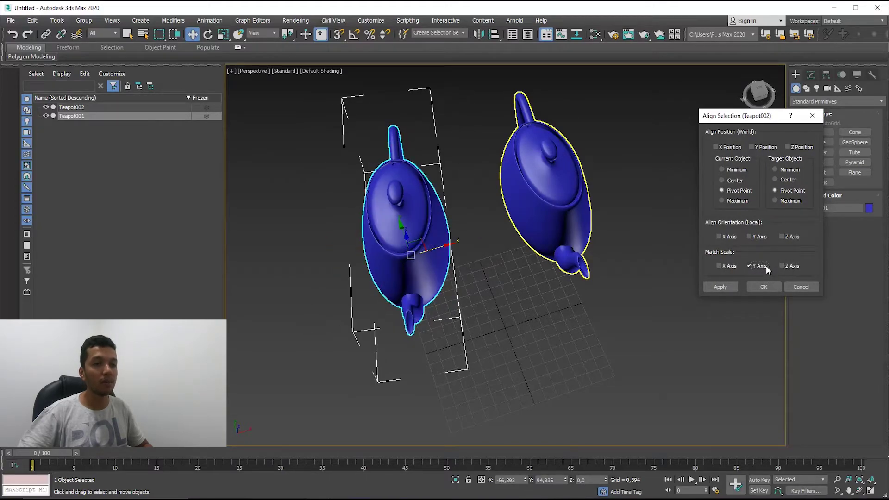
left_click(766, 269)
left_click(758, 267)
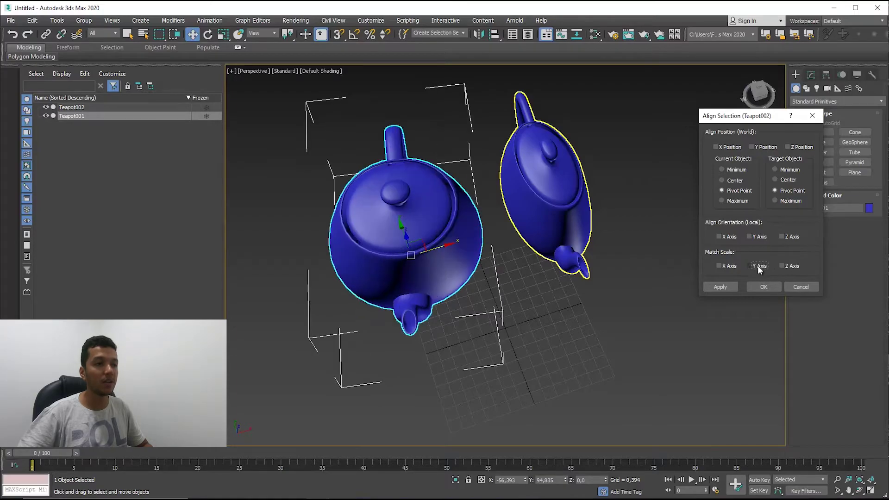
left_click(751, 266)
left_click(719, 266)
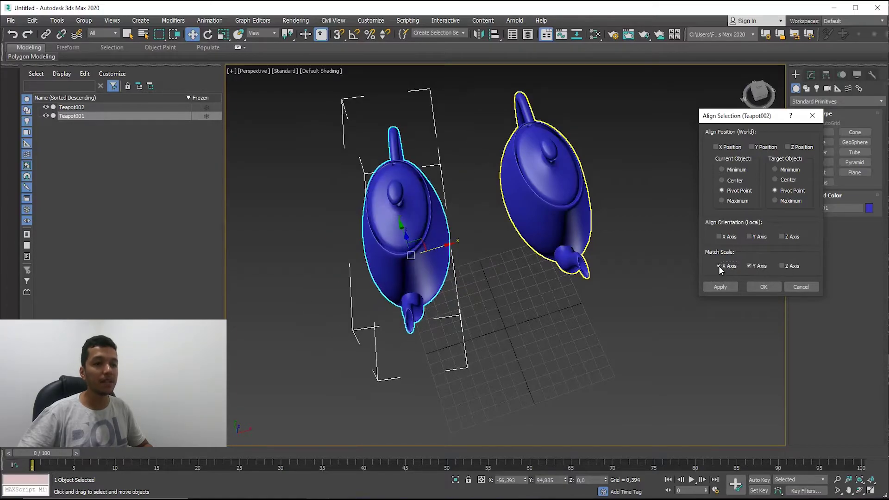
left_click(768, 288)
mouse_move(585, 337)
middle_mouse_down("alt")
mouse_move(638, 281)
mouse_move(574, 320)
mouse_move(546, 363)
mouse_move(566, 373)
mouse_move(551, 291)
mouse_move(569, 309)
middle_mouse_up("alt")
Step: Move Teapot002 up and to the right, beside Teapot001
scroll(554, 368, "down", 5)
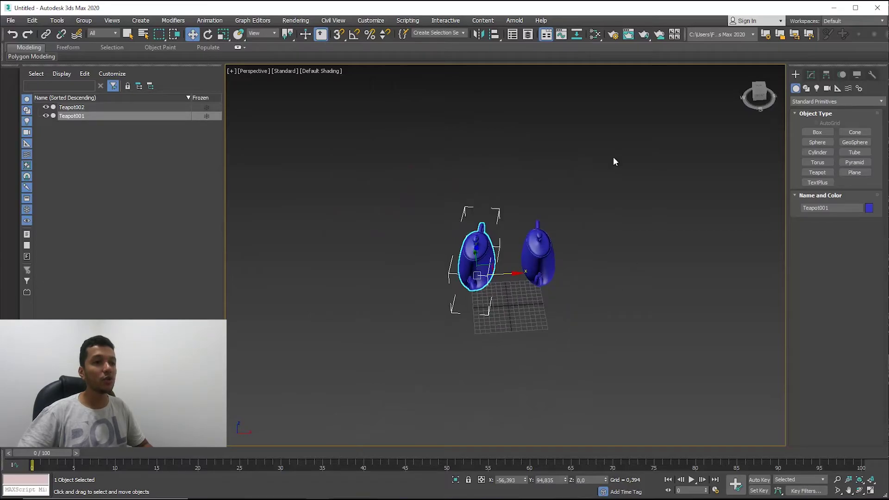
left_click(533, 280)
left_click_drag(535, 283, 641, 153)
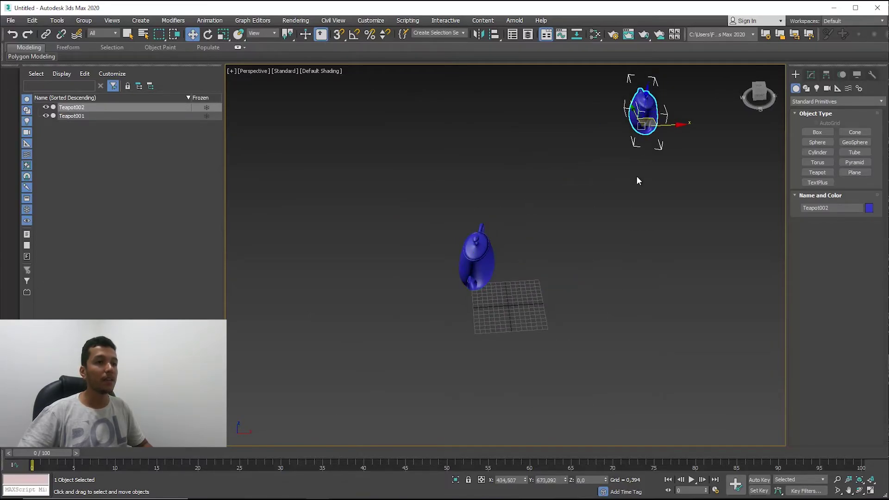
scroll(677, 176, "down", 3)
middle_click_drag(677, 189, 560, 194, "alt")
scroll(560, 204, "up", 3)
Step: Select Teapot001 and frame it in the Front view
left_click(554, 232)
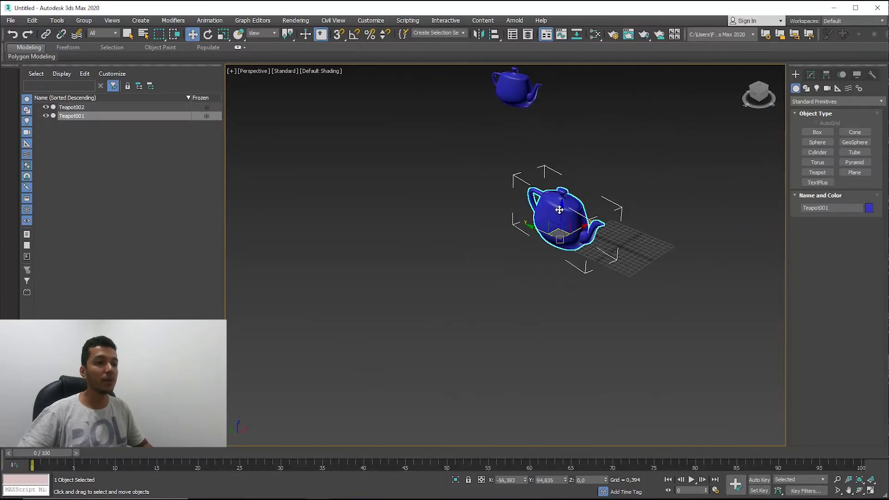
middle_click_drag(555, 232, 522, 353)
scroll(511, 272, "up", 5)
mouse_move(512, 272)
middle_mouse_down("alt")
mouse_move(490, 273)
mouse_move(636, 265)
mouse_move(629, 201)
mouse_move(632, 213)
middle_mouse_up("alt")
key("f")
key("z")
middle_click_drag(568, 224, 384, 222)
scroll(510, 287, "down", 5)
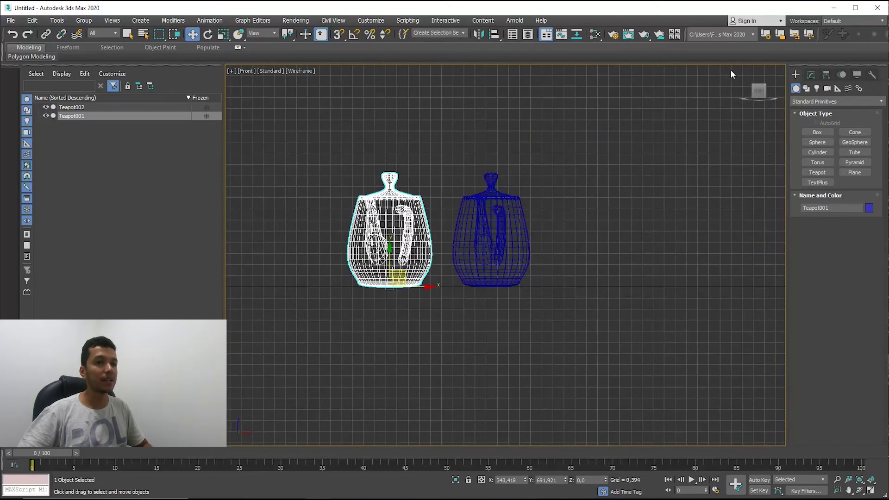
Step: In the Left view, shift the teapot into line with the other one
left_click(743, 91)
middle_click_drag(449, 203, 766, 227)
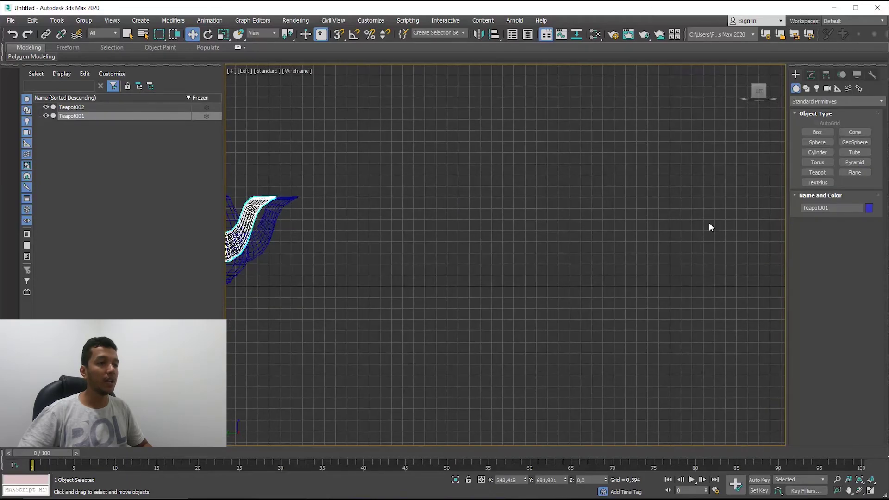
key("z")
left_click_drag(519, 289, 498, 290)
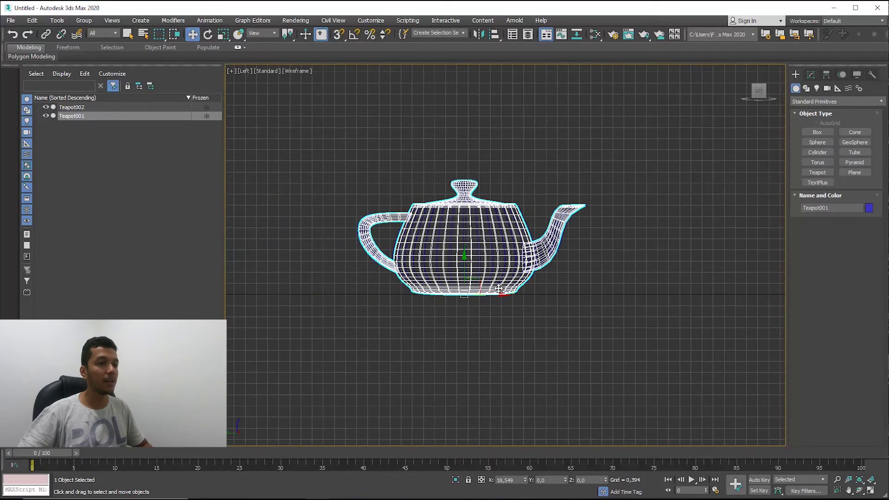
Step: Check the line-up in the Top view, then move both teapots toward the grid origin
key("t")
key("z")
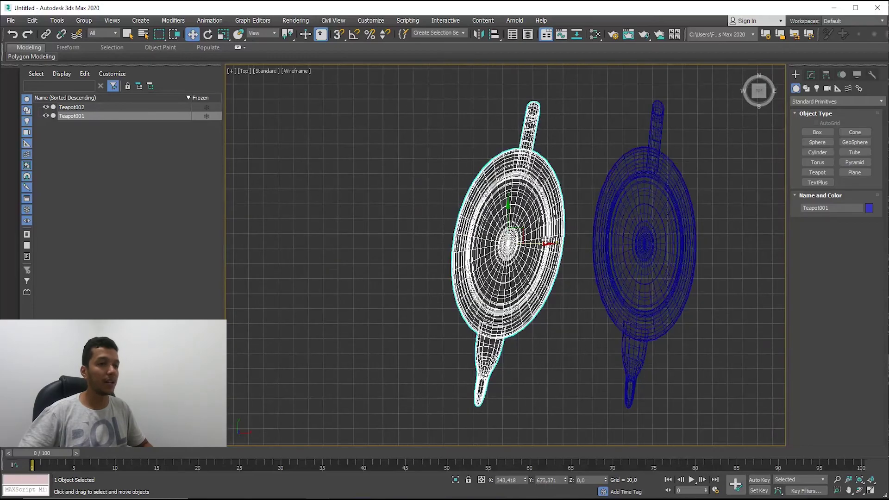
scroll(545, 240, "down", 2)
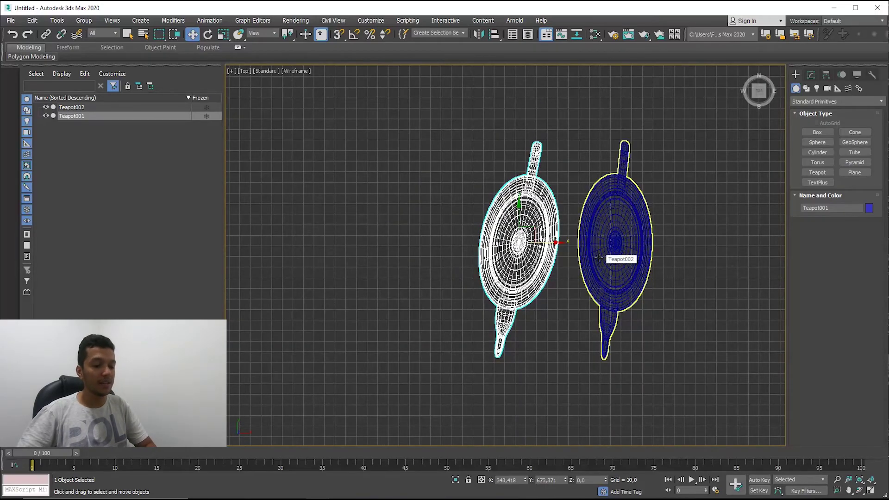
key("p")
scroll(562, 296, "down", 3)
mouse_move(562, 297)
middle_mouse_down("alt")
mouse_move(488, 345)
mouse_move(526, 273)
middle_mouse_up("alt")
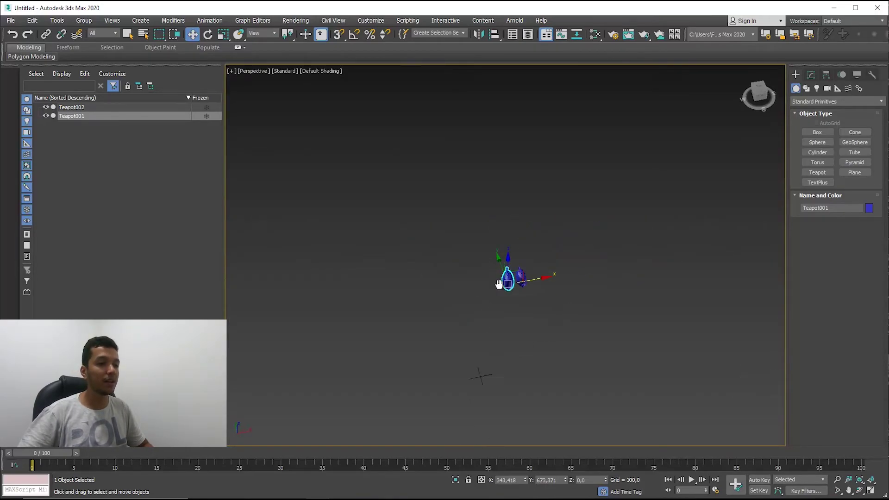
left_click_drag(526, 273, 578, 180)
left_click_drag(534, 210, 532, 301)
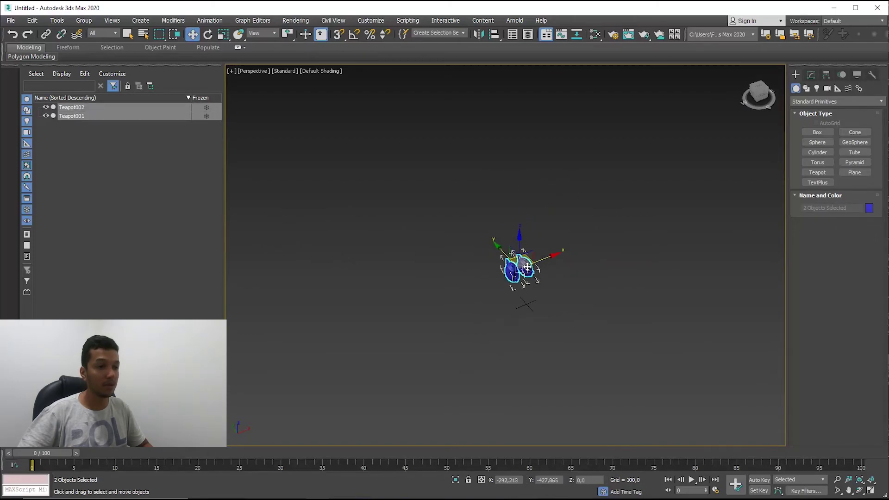
key("z")
middle_click_drag(532, 294, 431, 294, "alt")
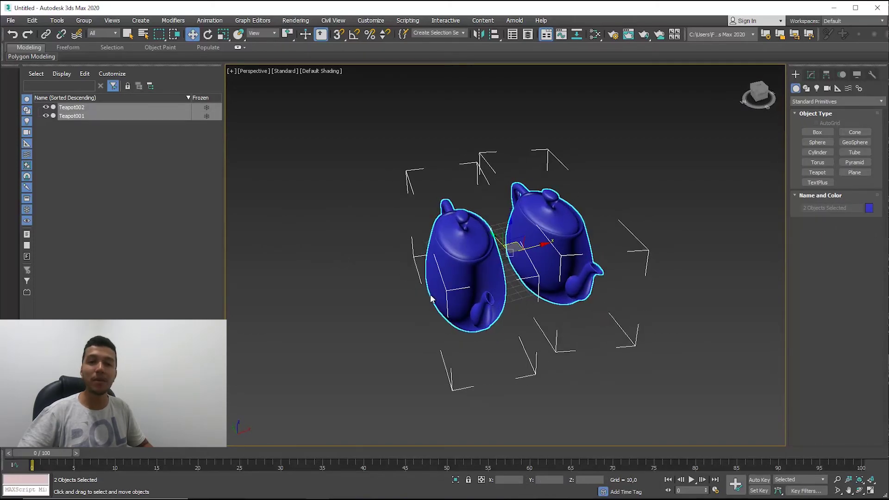
left_click(410, 290)
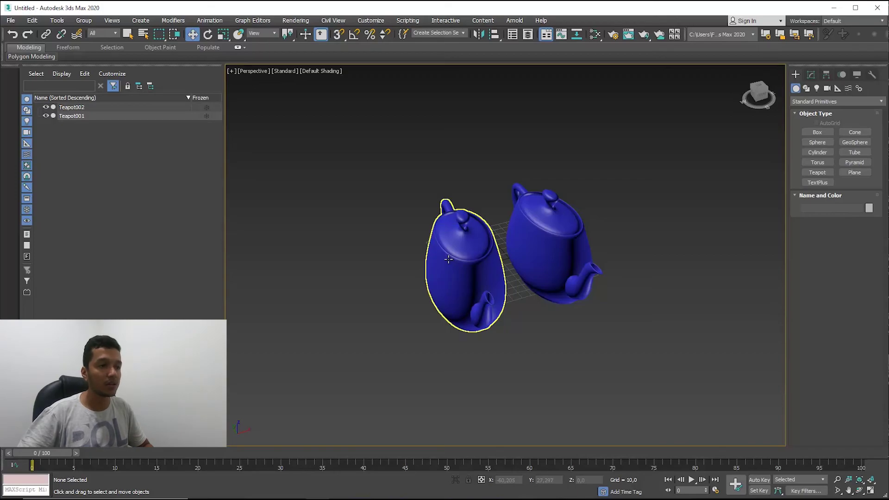
left_click_drag(370, 137, 610, 349)
left_click(633, 378)
mouse_move(632, 378)
middle_mouse_down()
mouse_move(533, 351)
mouse_move(611, 417)
middle_mouse_up()
left_click(468, 178)
mouse_move(468, 178)
middle_mouse_down("alt")
mouse_move(500, 242)
mouse_move(467, 258)
mouse_move(500, 298)
mouse_move(545, 280)
middle_mouse_up("alt")
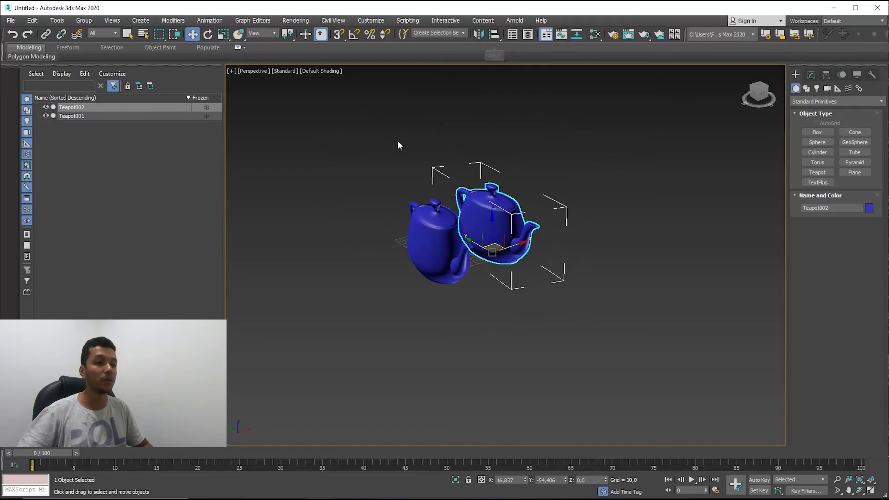
left_click(356, 160)
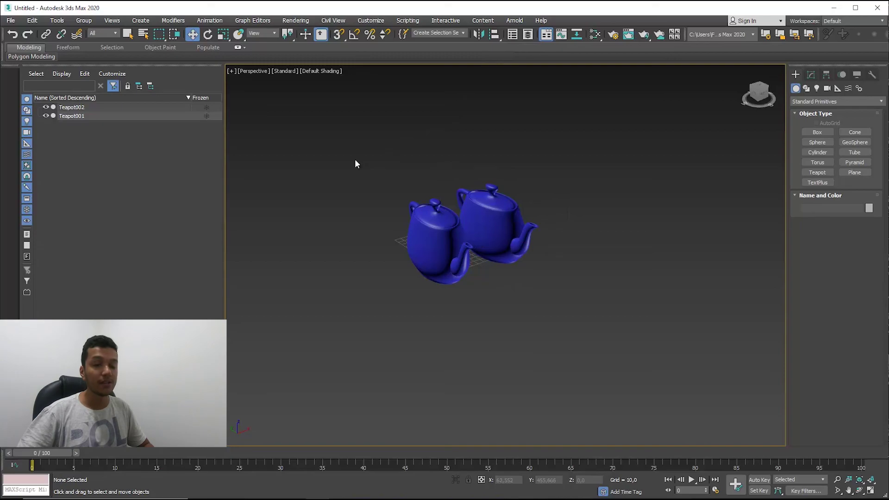